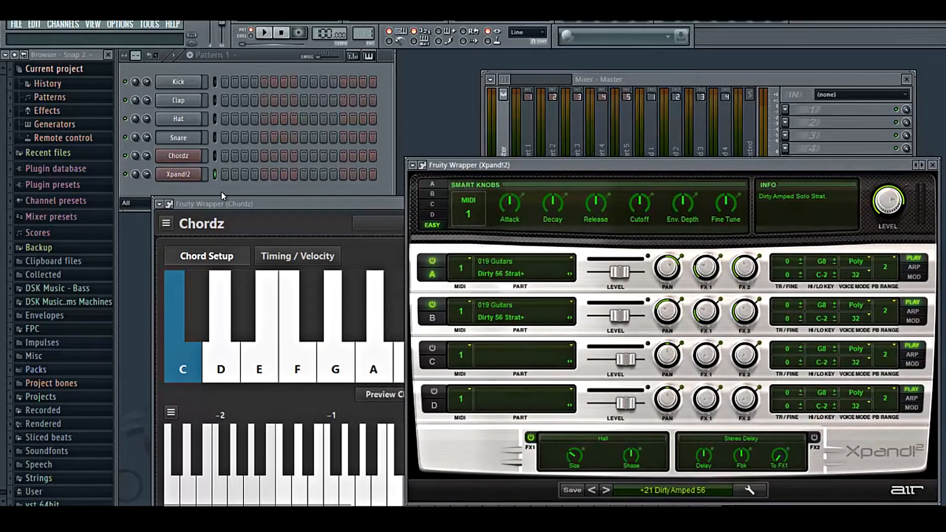
# - Set the MIDI output port number in the Chordz wrapper's settings and return to the plugin view
pyautogui.click(169, 203)
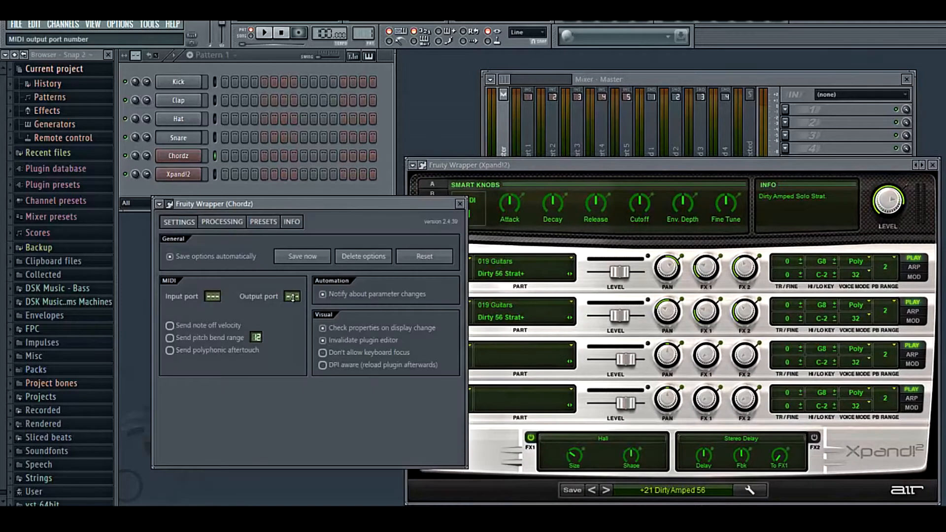
pyautogui.moveTo(293, 298); pyautogui.dragTo(296, 283)
pyautogui.click(169, 203)
# - Open the Xpand!2 wrapper's settings to inspect its MIDI input port, then return to the plugin view
pyautogui.click(461, 165)
pyautogui.click(422, 165)
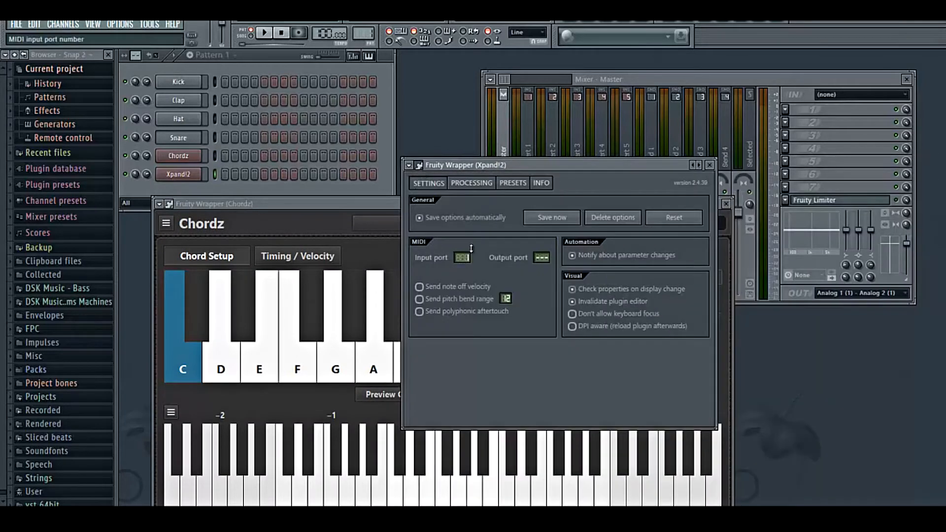
pyautogui.click(420, 167)
# - Apply the Harmonized: Major - Fifths scale/chord template with tonic C in Easy Mode
pyautogui.moveTo(361, 204); pyautogui.dragTo(354, 196)
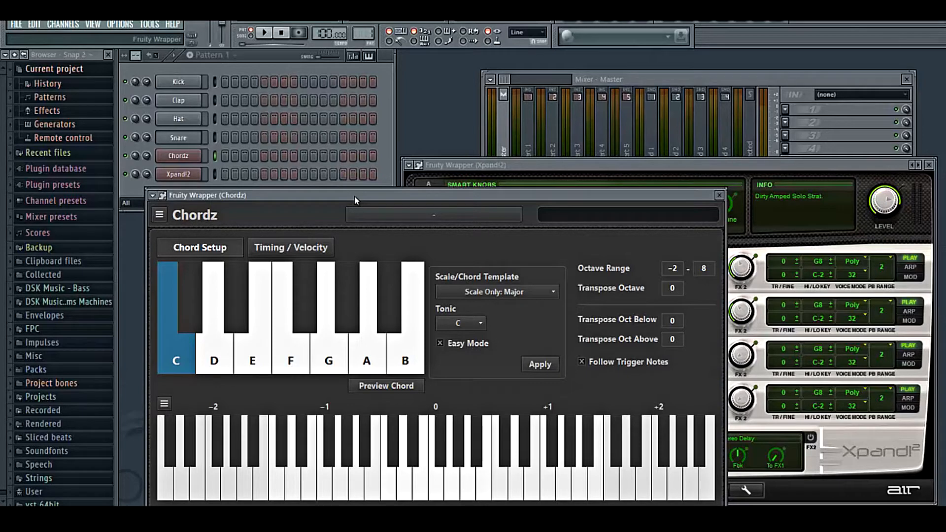
pyautogui.moveTo(285, 194); pyautogui.dragTo(317, 184)
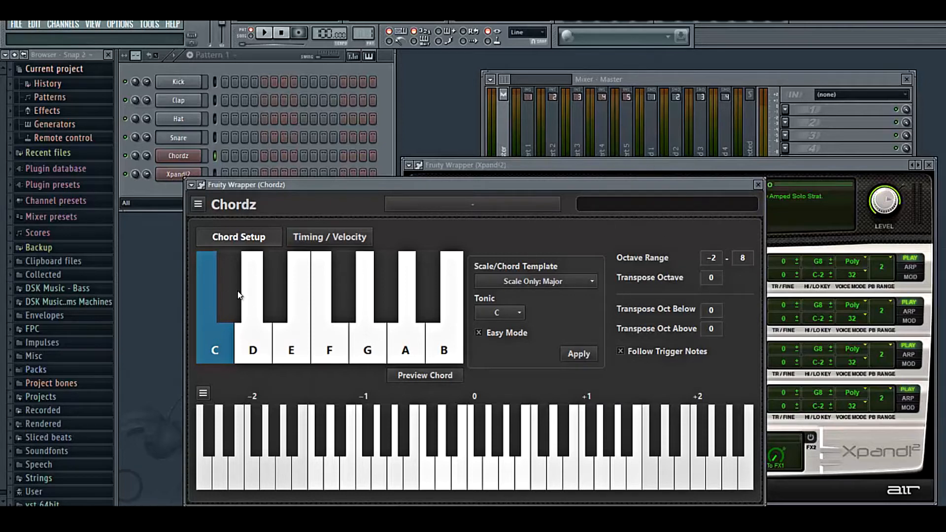
pyautogui.click(509, 284)
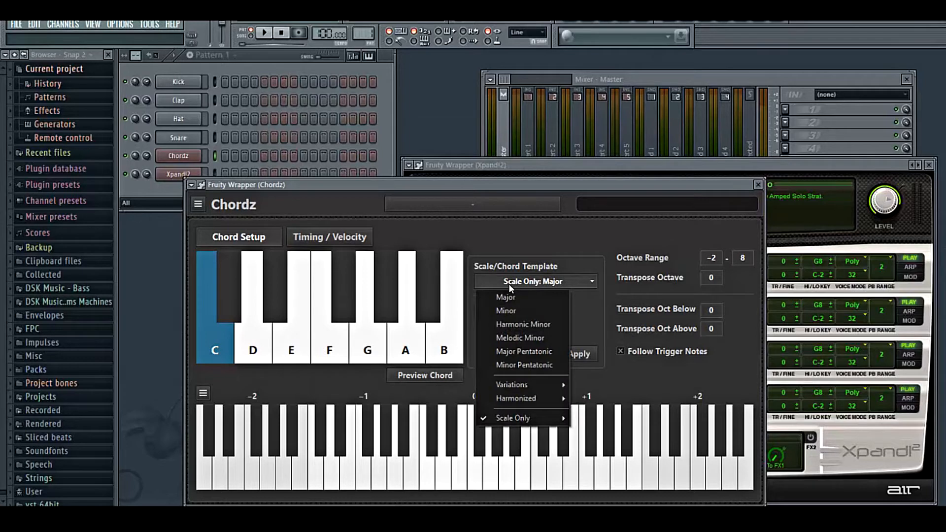
pyautogui.moveTo(515, 399)
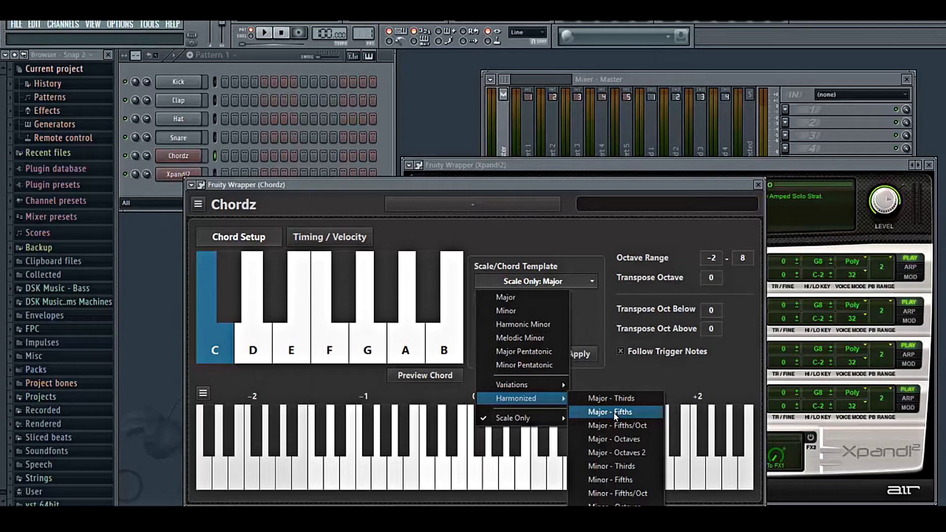
pyautogui.click(615, 413)
pyautogui.click(582, 354)
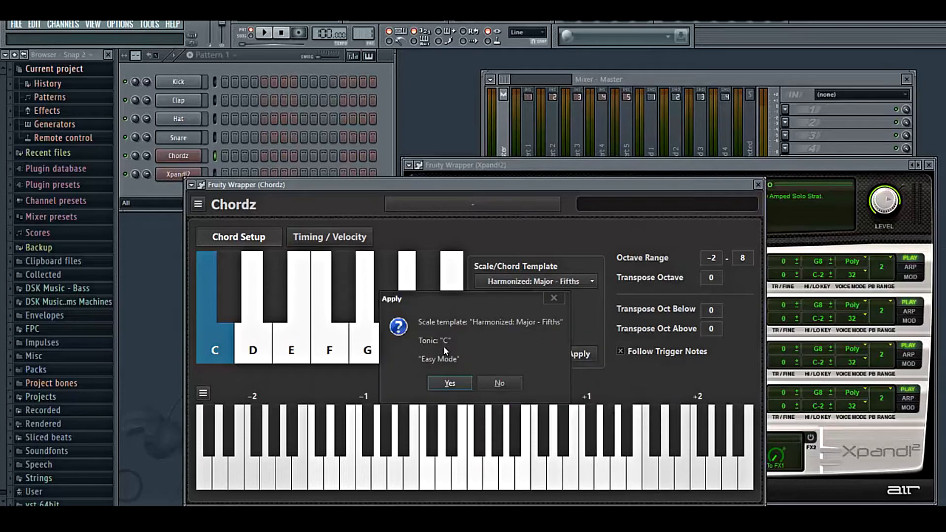
pyautogui.click(442, 384)
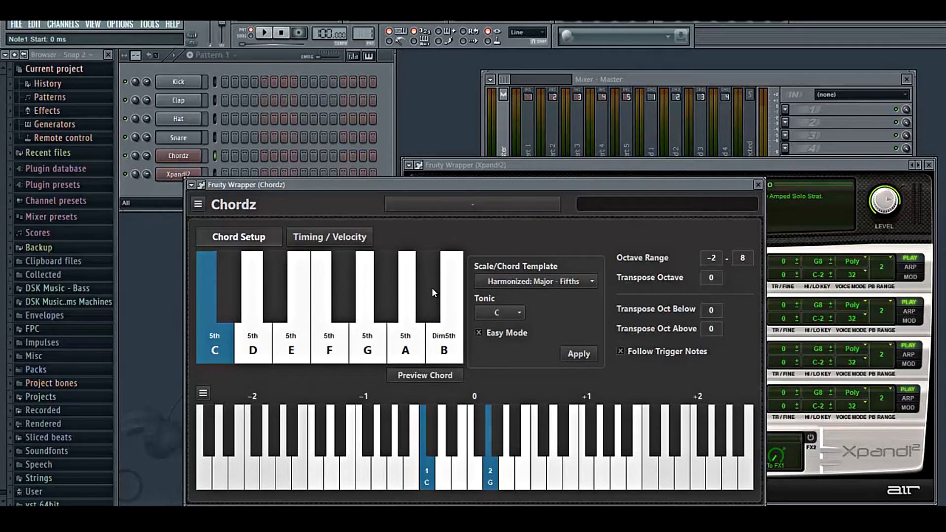
# - Assign the notes C#, D#, F#, G# and A# to the five black-key slots of the chord keyboard
pyautogui.click(232, 312)
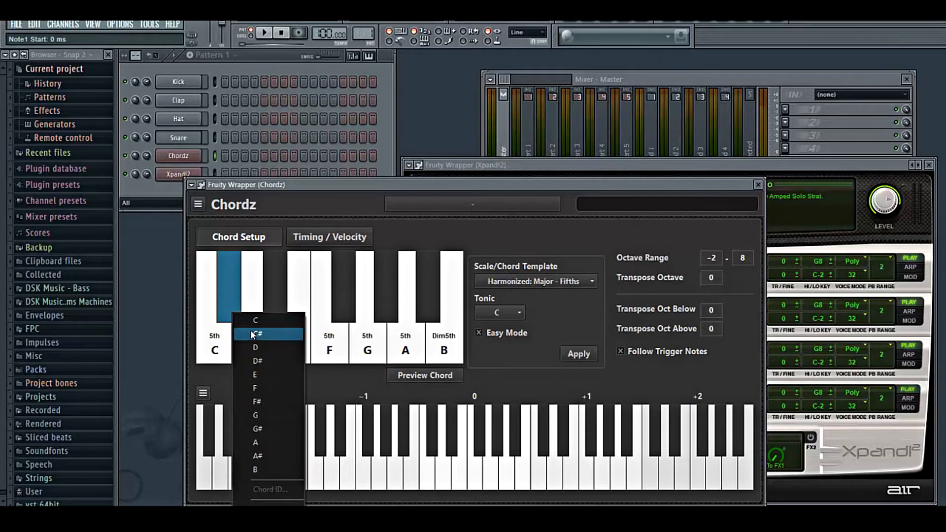
pyautogui.click(271, 289)
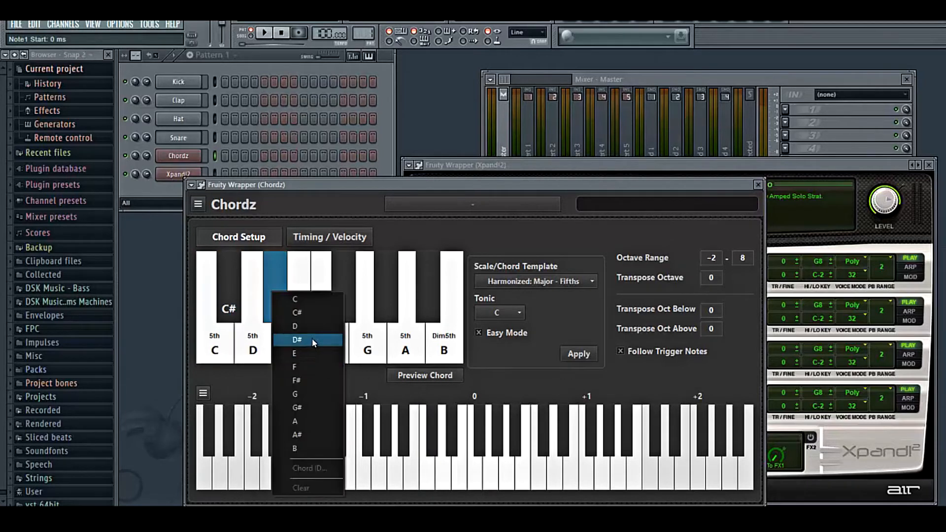
pyautogui.click(312, 338)
pyautogui.click(357, 306)
pyautogui.click(344, 306)
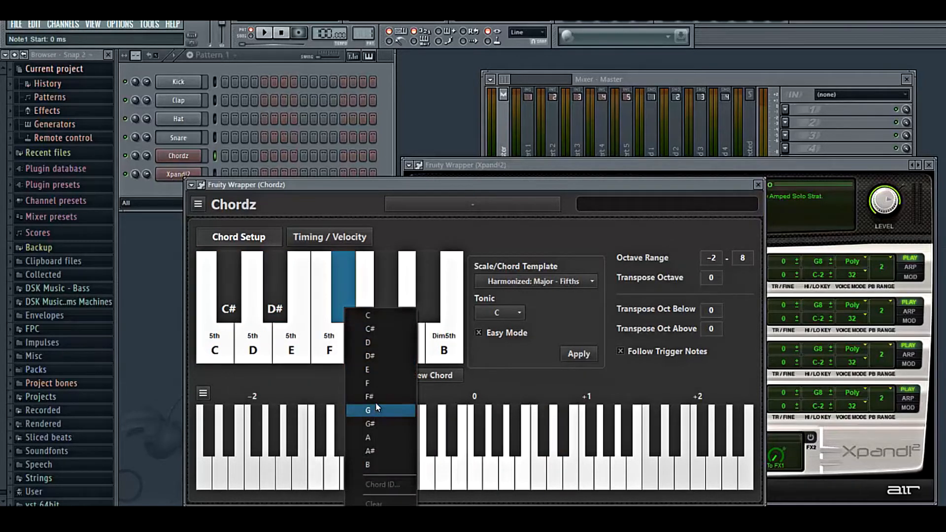
pyautogui.click(375, 402)
pyautogui.click(387, 316)
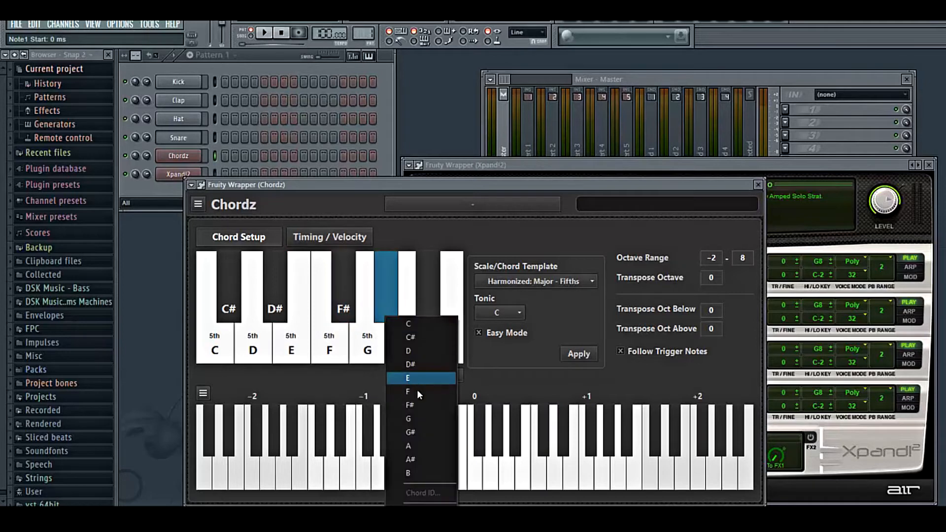
pyautogui.click(423, 423)
pyautogui.click(421, 303)
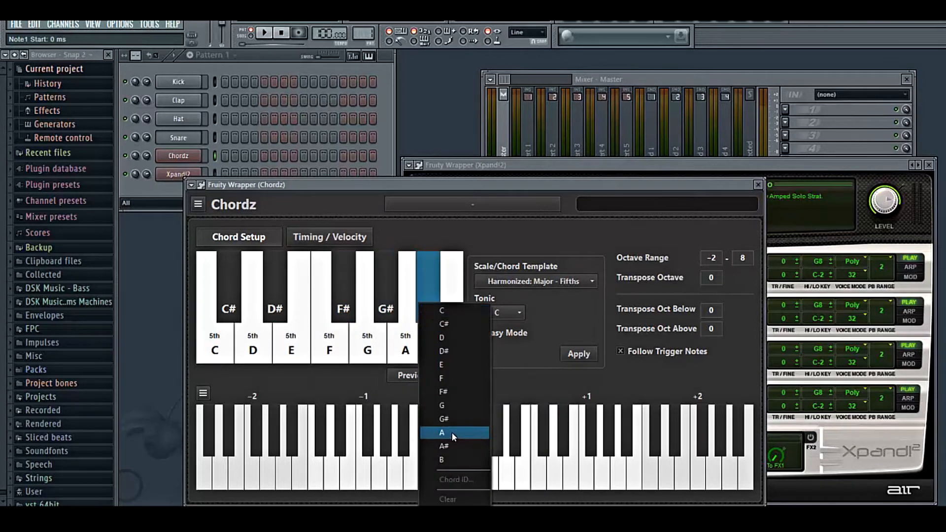
pyautogui.click(452, 445)
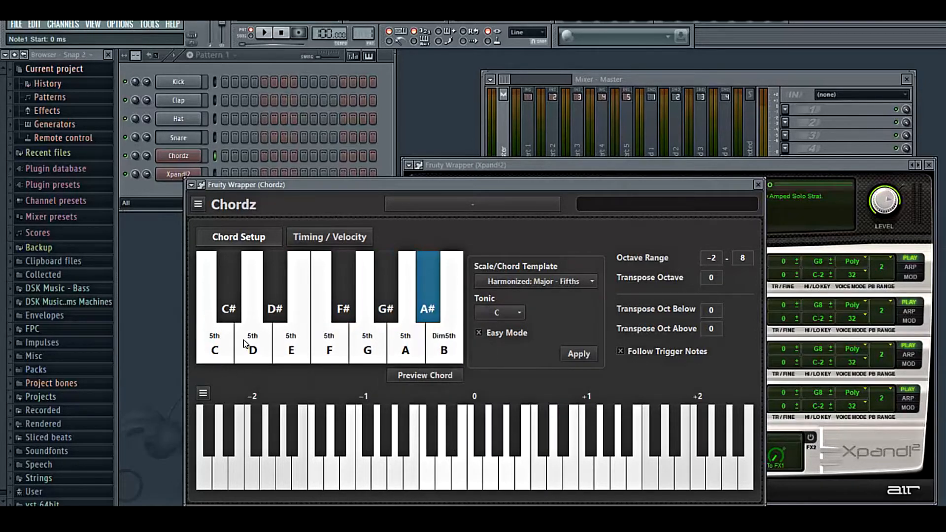
# - Set the chords of the C# and D# slots to Fifth
pyautogui.click(232, 293)
pyautogui.click(269, 287)
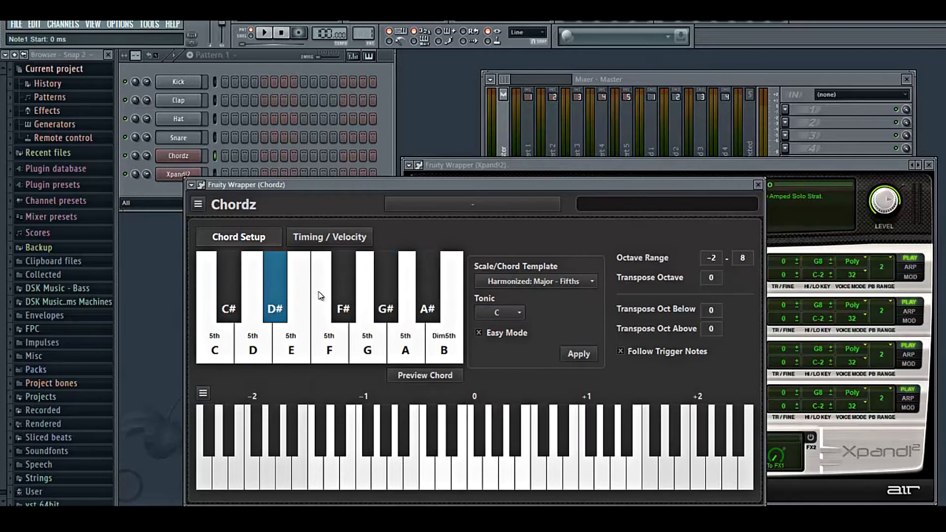
pyautogui.click(340, 301)
pyautogui.click(380, 291)
pyautogui.click(427, 296)
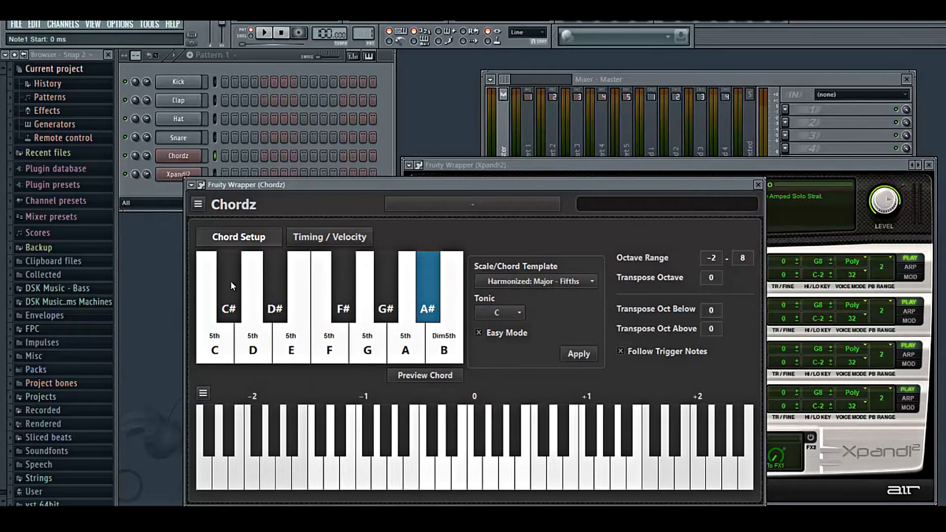
pyautogui.click(226, 292)
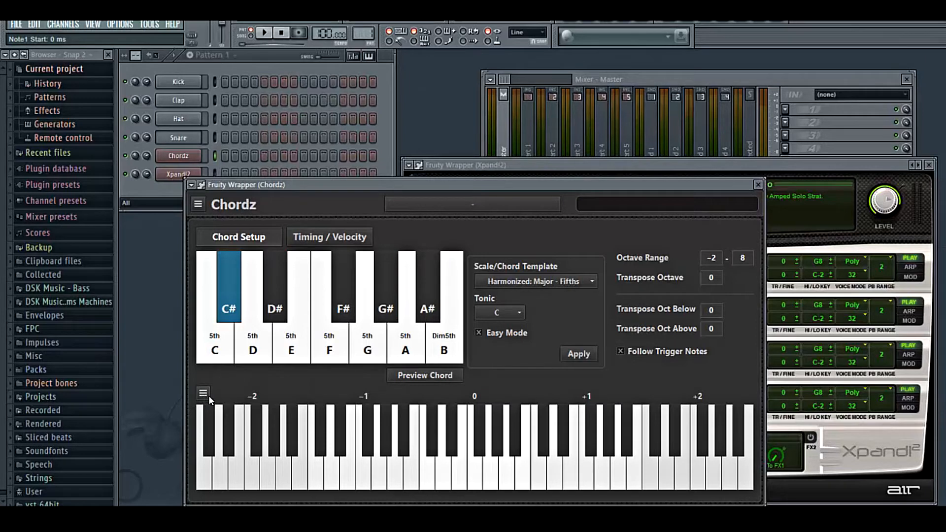
pyautogui.click(202, 393)
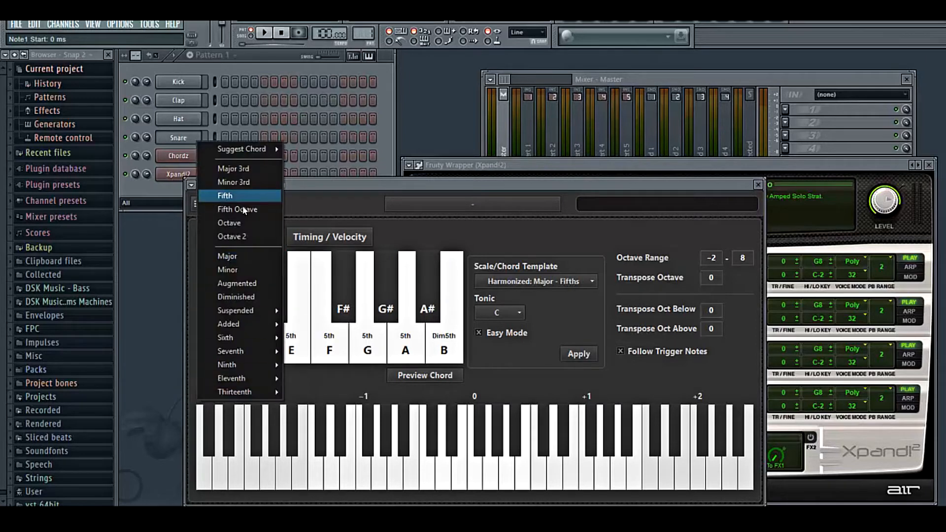
pyautogui.click(241, 200)
pyautogui.click(276, 315)
pyautogui.click(202, 393)
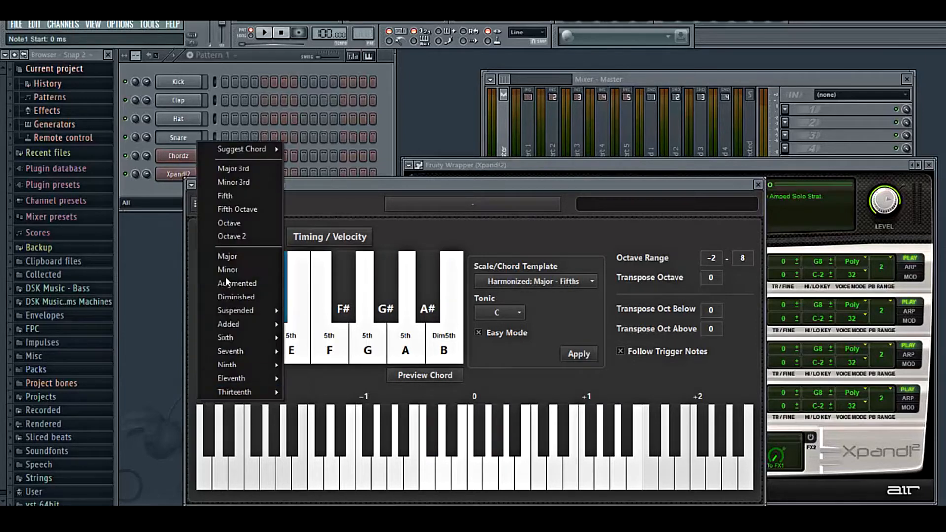
pyautogui.click(217, 193)
# - Set the chords of the F#, G# and A# slots to Fifth
pyautogui.click(340, 316)
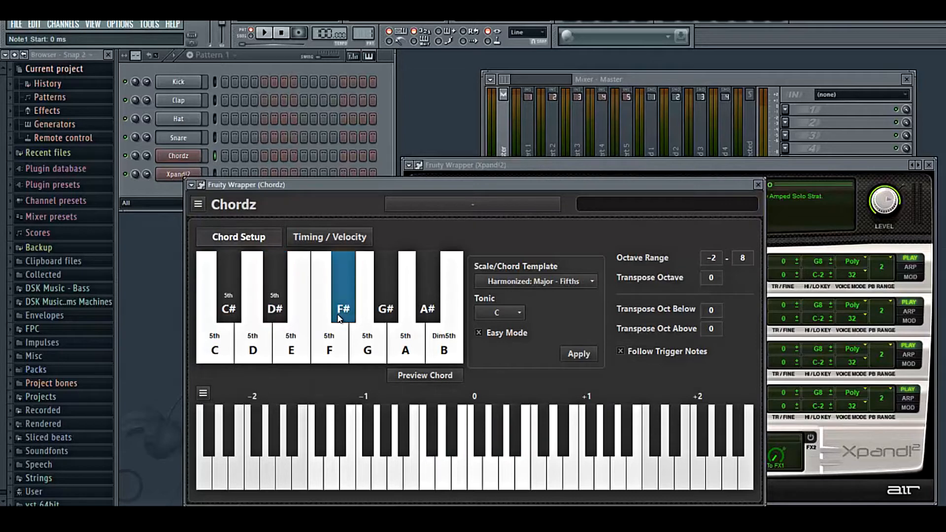
pyautogui.click(202, 394)
pyautogui.click(217, 195)
pyautogui.click(386, 300)
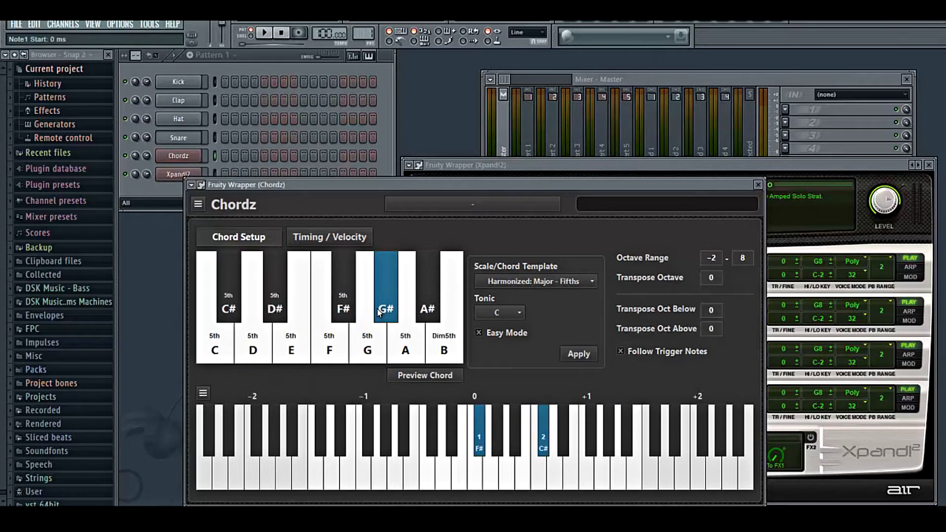
pyautogui.click(202, 393)
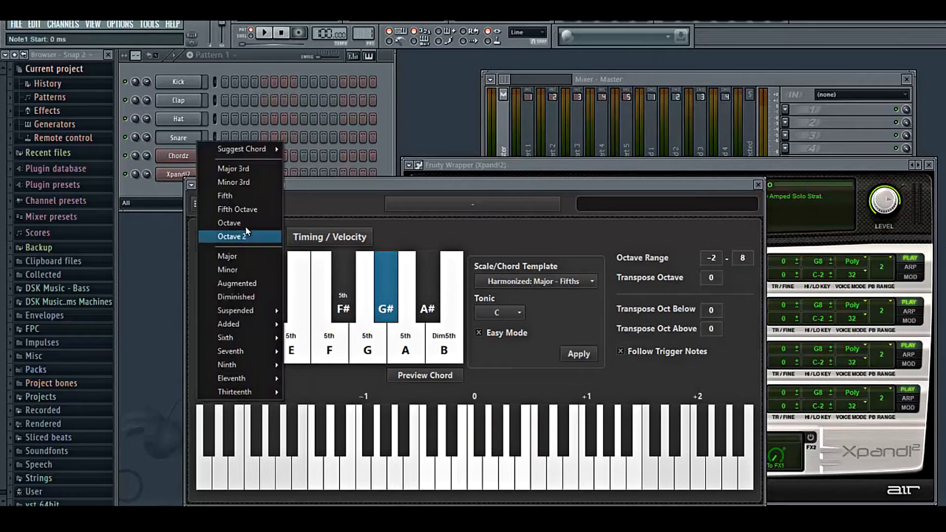
pyautogui.click(232, 195)
pyautogui.click(199, 395)
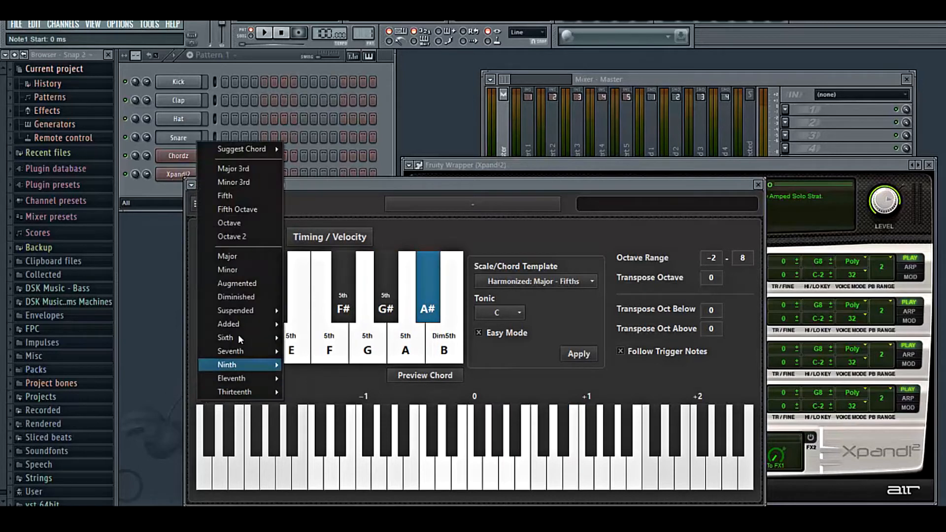
pyautogui.click(229, 196)
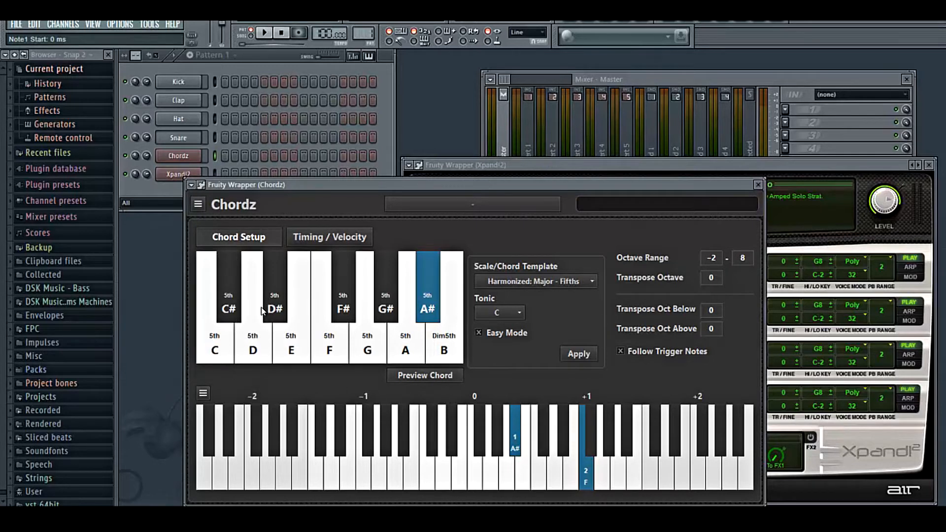
# - Change the B slot's chord to Fifth
pyautogui.click(444, 354)
pyautogui.click(203, 392)
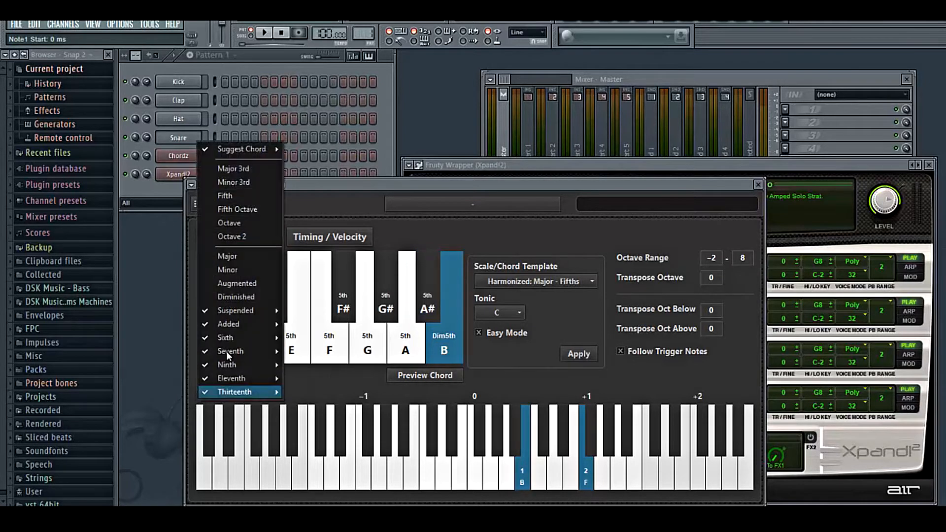
pyautogui.click(232, 195)
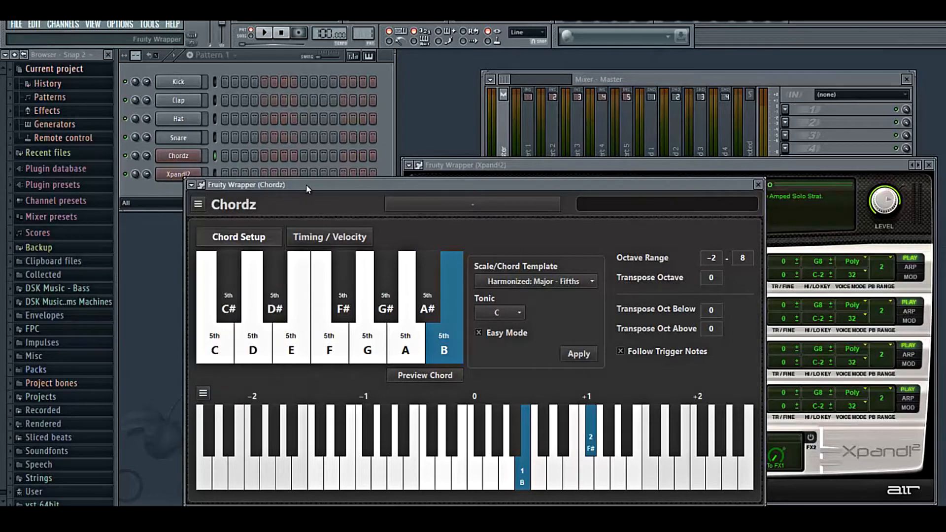
pyautogui.moveTo(306, 184); pyautogui.dragTo(319, 182)
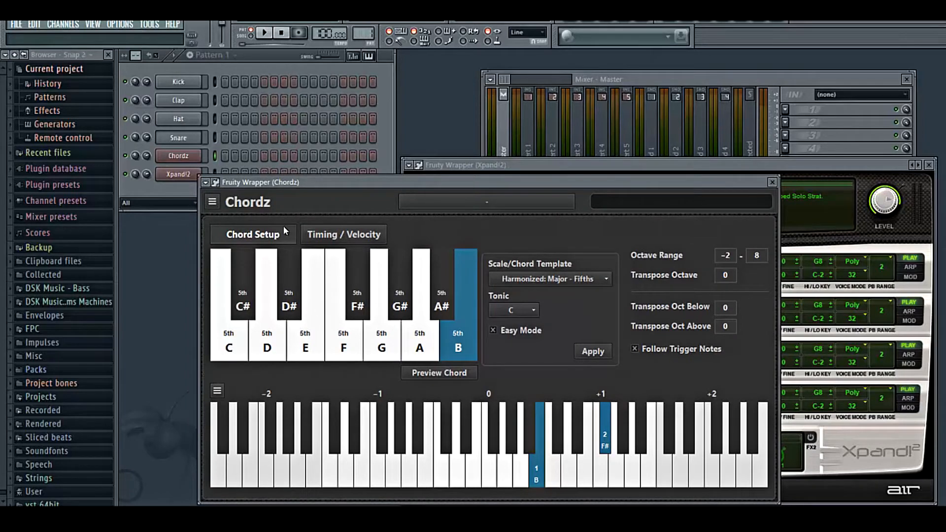
pyautogui.click(584, 162)
pyautogui.moveTo(353, 182); pyautogui.dragTo(383, 175)
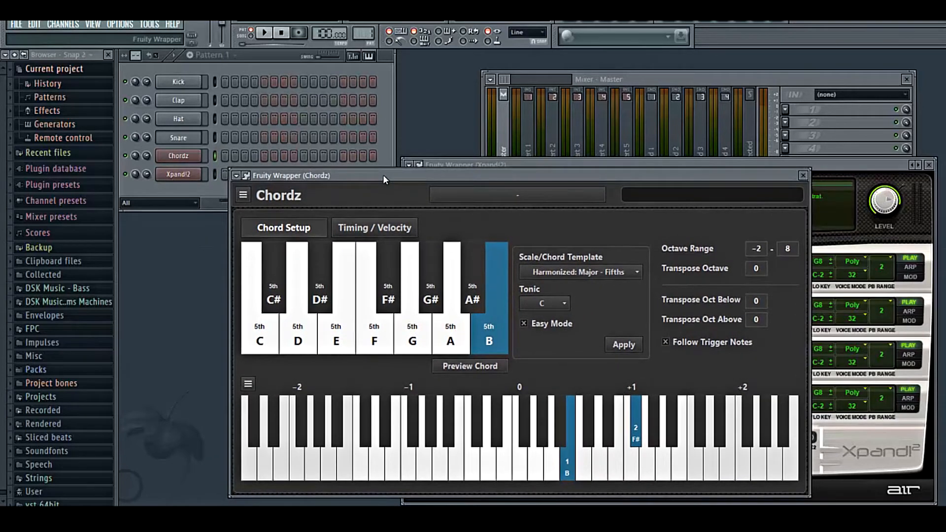
pyautogui.moveTo(145, 174); pyautogui.dragTo(144, 202)
pyautogui.click(414, 175)
# - Audition the chords by triggering the C, D# and F notes repeatedly
pyautogui.press('z')
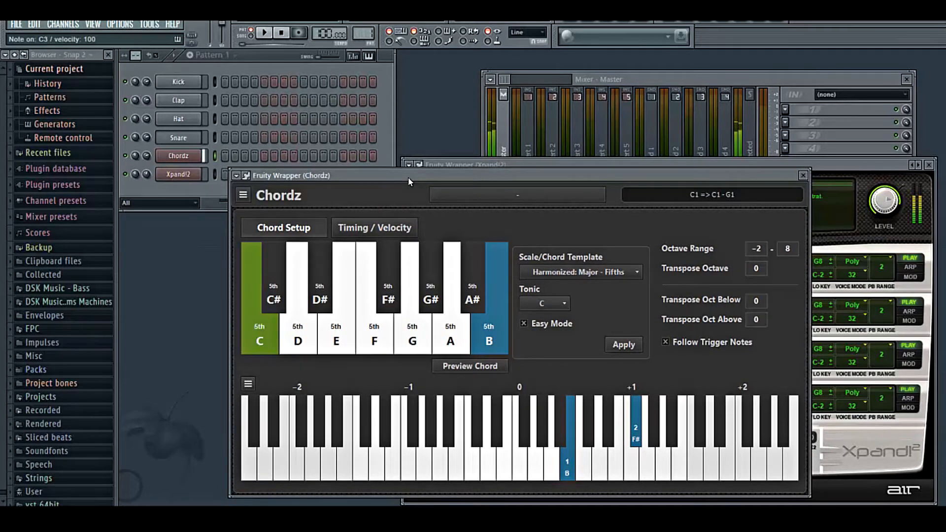
pyautogui.press('d')
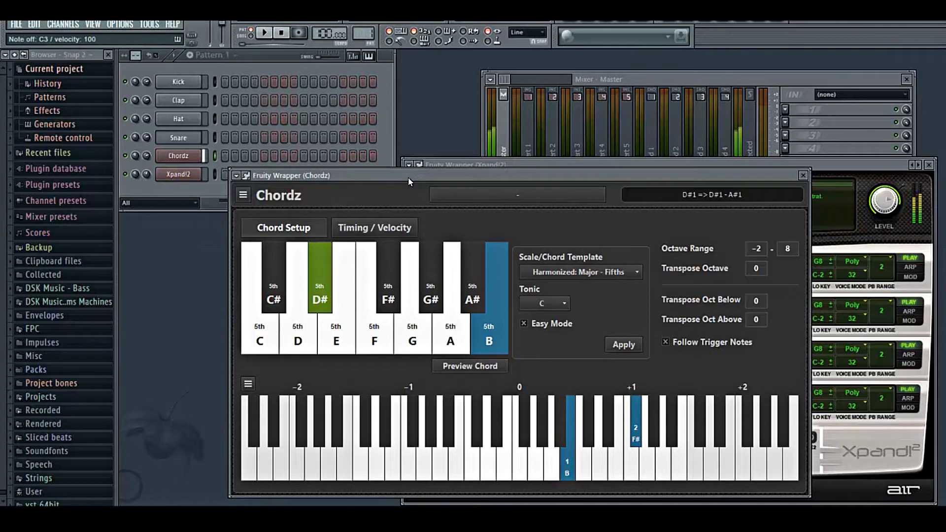
pyautogui.press('v')
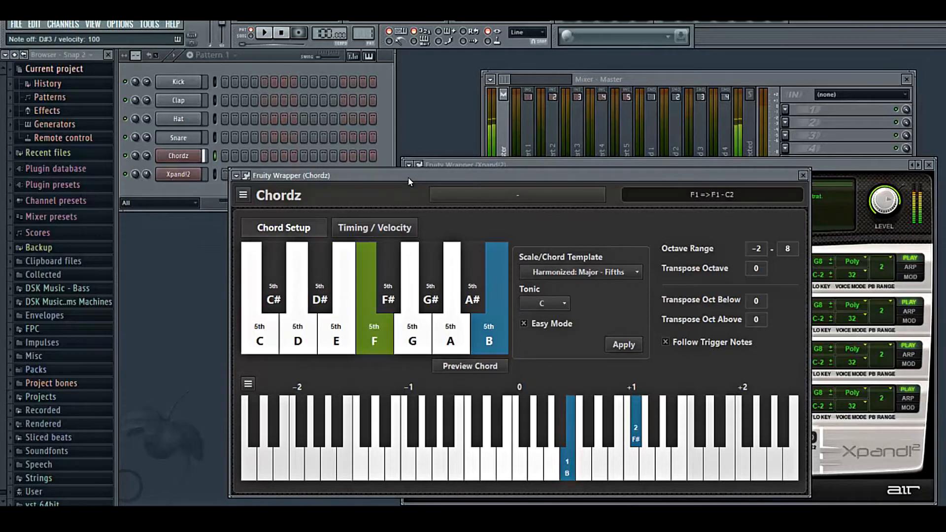
pyautogui.press('h')
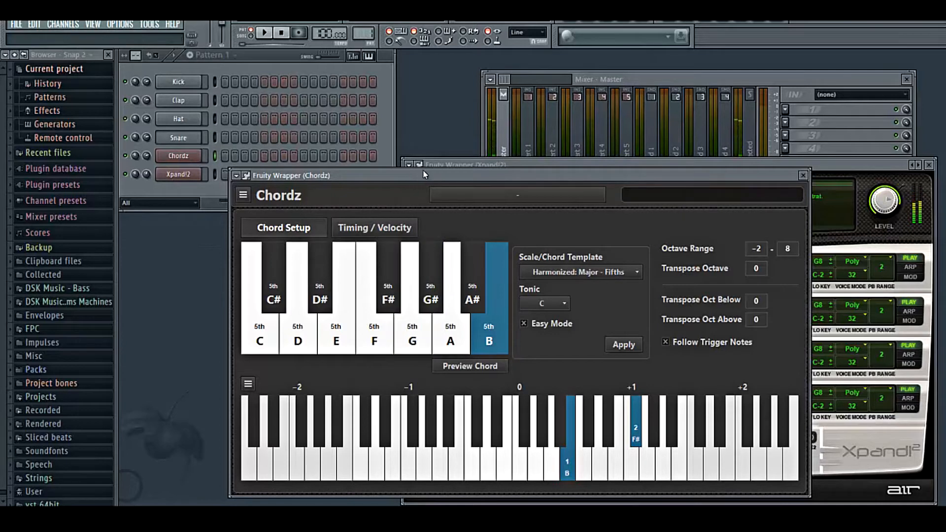
pyautogui.press('z')
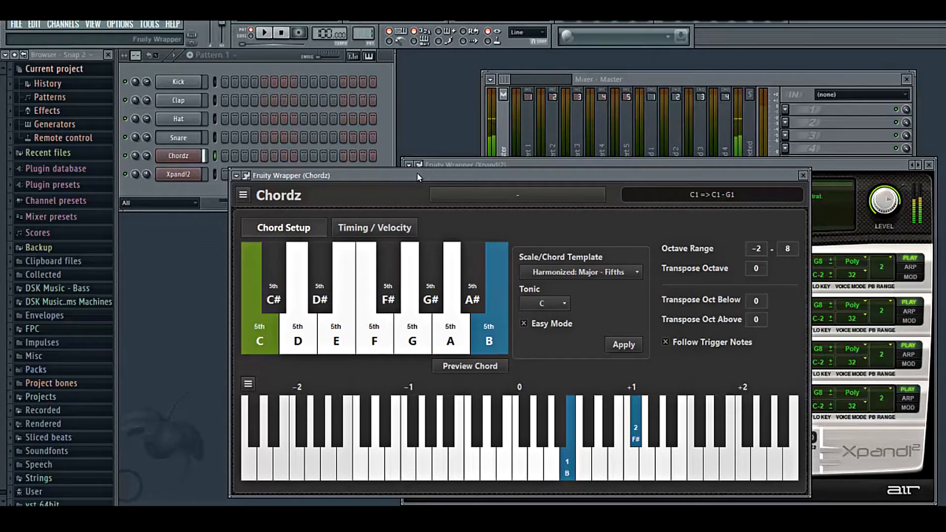
pyautogui.press('d')
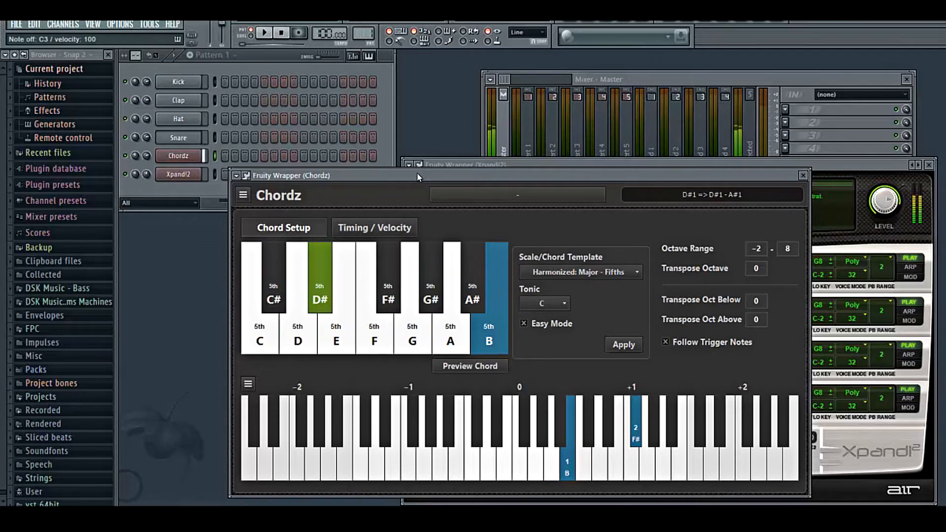
pyautogui.press('v')
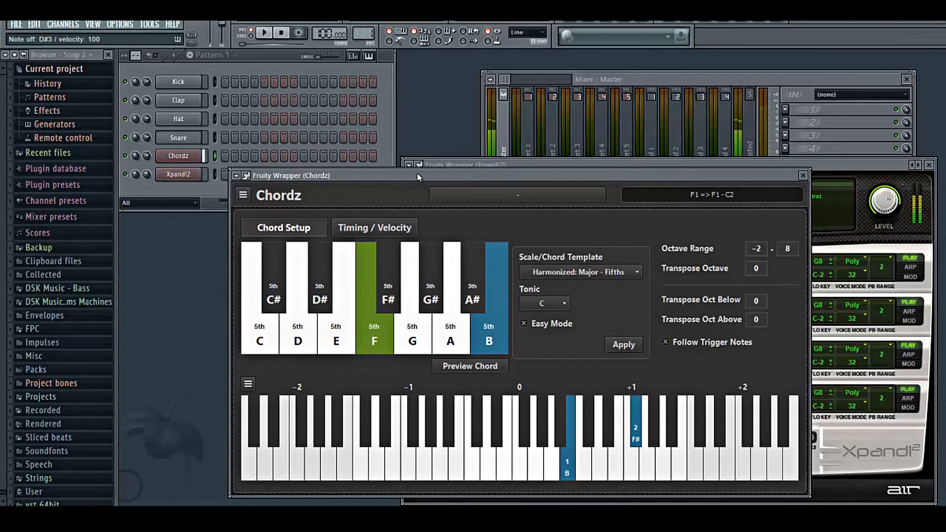
# - Audition the G#, G and C chords from the computer keyboard
pyautogui.press('h')
pyautogui.press('b')
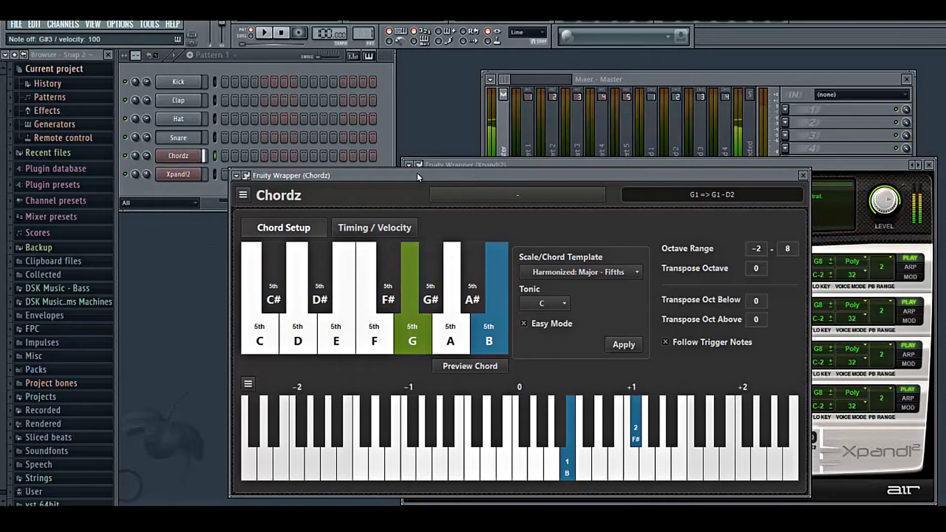
pyautogui.press('z')
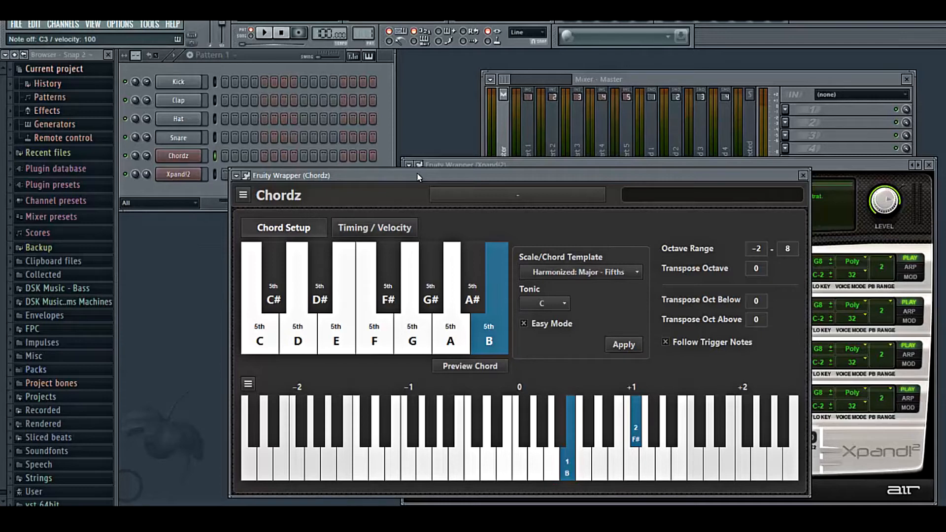
# - Select the C slot and add a D note to its chord on the lower keyboard
pyautogui.click(249, 273)
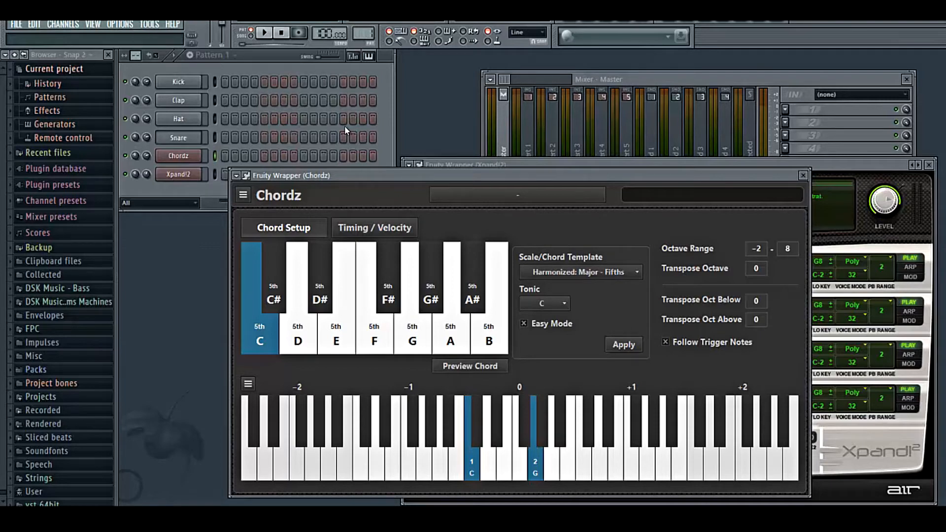
pyautogui.moveTo(365, 174); pyautogui.dragTo(349, 140)
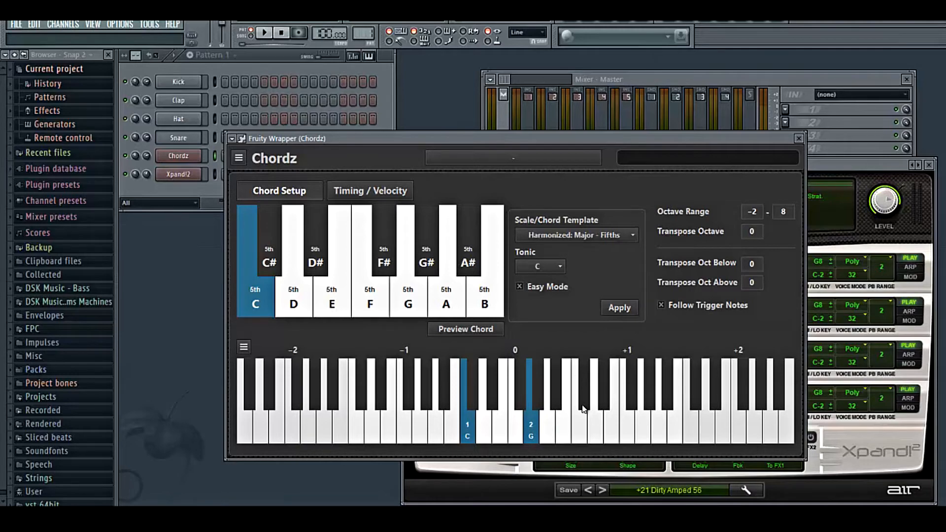
pyautogui.click(594, 423)
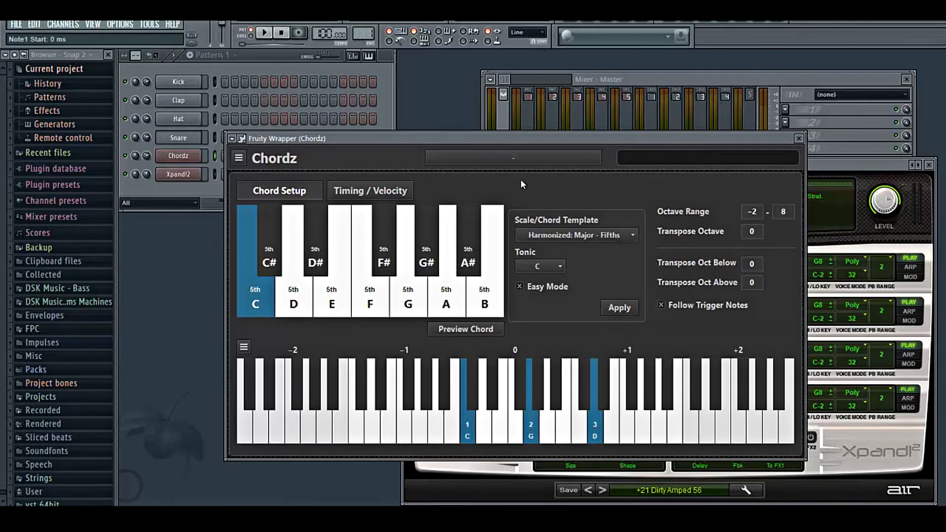
# - Audition the C, F, G#, D# and C# chords repeatedly from the computer keyboard
pyautogui.moveTo(510, 138); pyautogui.dragTo(524, 133)
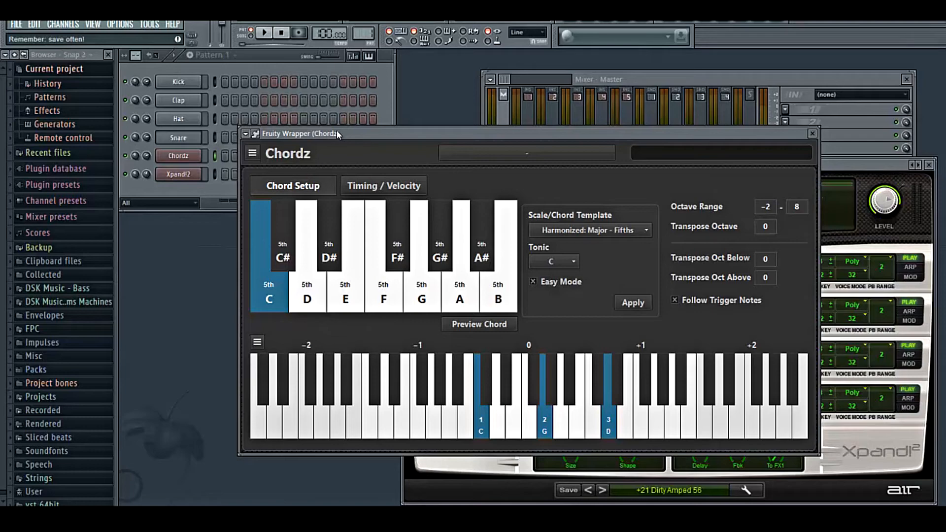
pyautogui.moveTo(335, 129)
pyautogui.mouseDown()
pyautogui.moveTo(354, 117)
pyautogui.moveTo(324, 125)
pyautogui.mouseUp()
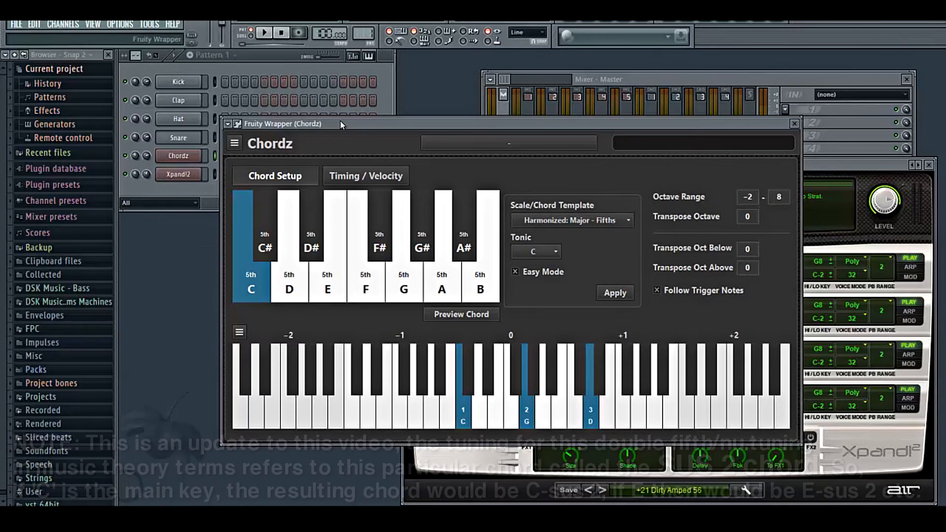
pyautogui.press('z')
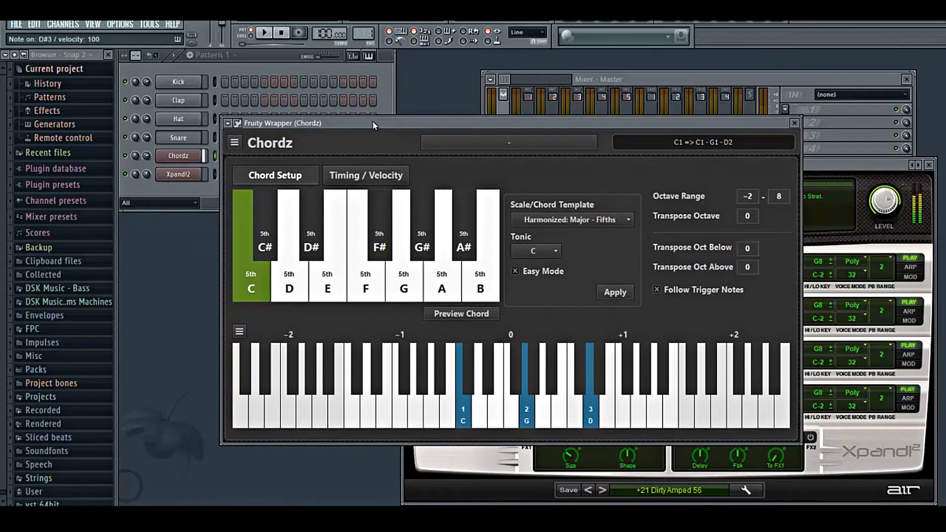
pyautogui.press('d')
pyautogui.press('v')
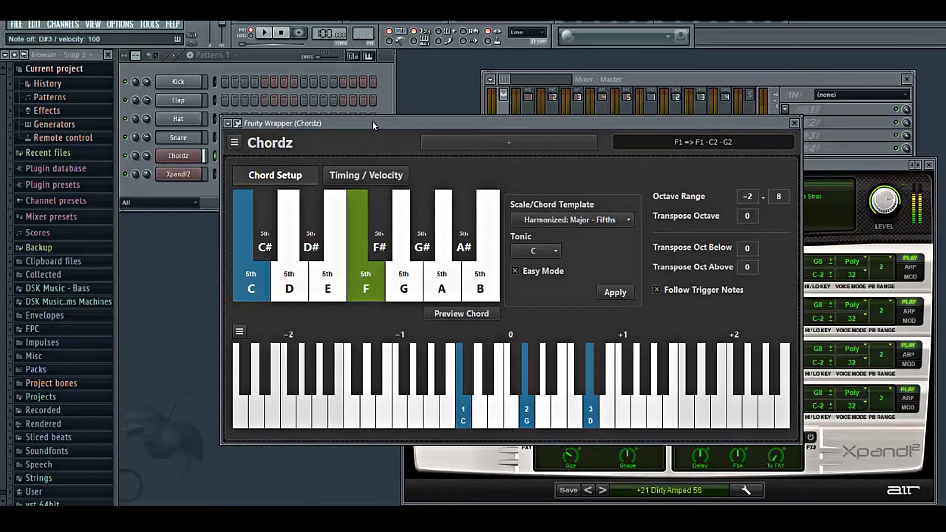
pyautogui.press('s')
pyautogui.press('h')
pyautogui.press('z')
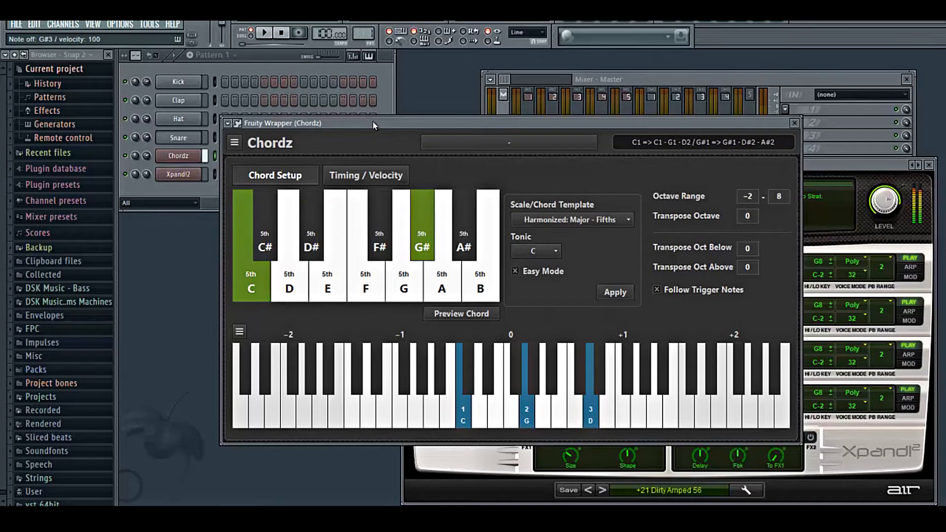
pyautogui.press('d')
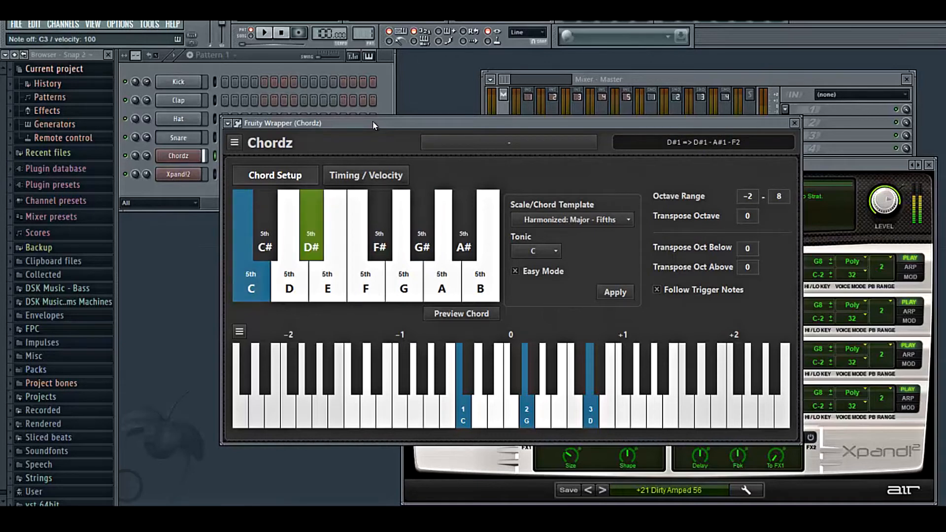
pyautogui.press('v')
pyautogui.press('s')
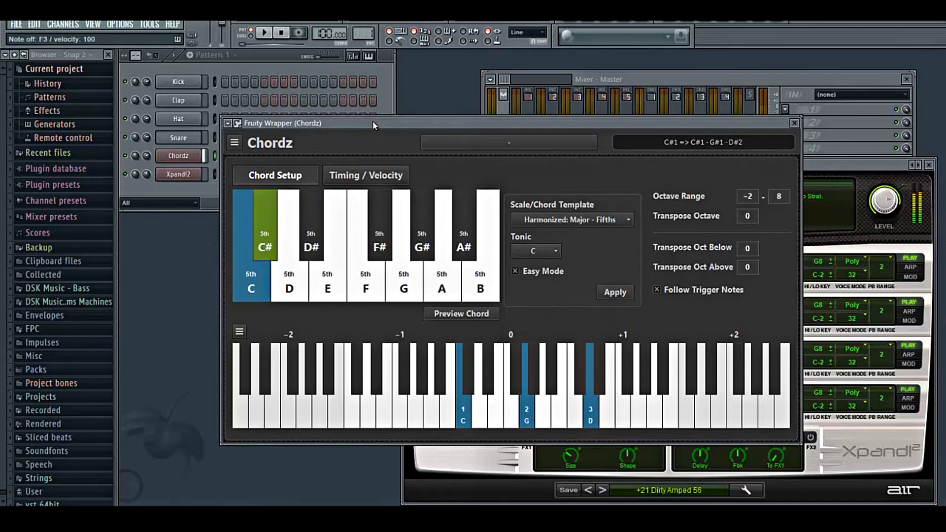
pyautogui.press('h')
pyautogui.press('z')
pyautogui.press('d')
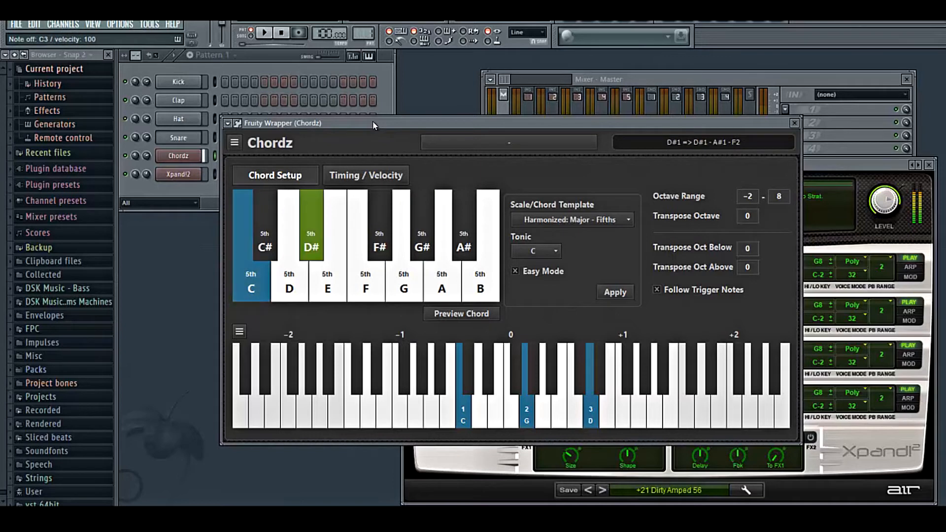
pyautogui.press('v')
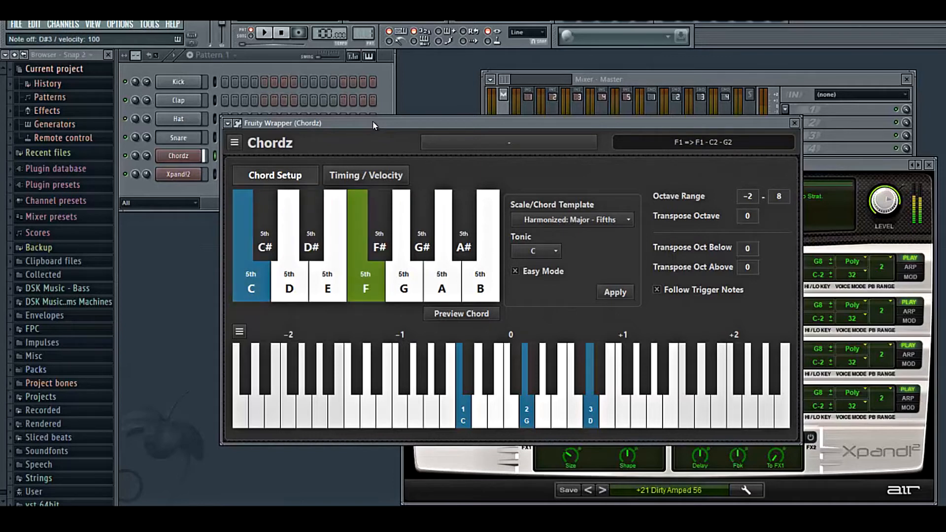
pyautogui.press('s')
pyautogui.press('h')
pyautogui.press('v')
pyautogui.press('s')
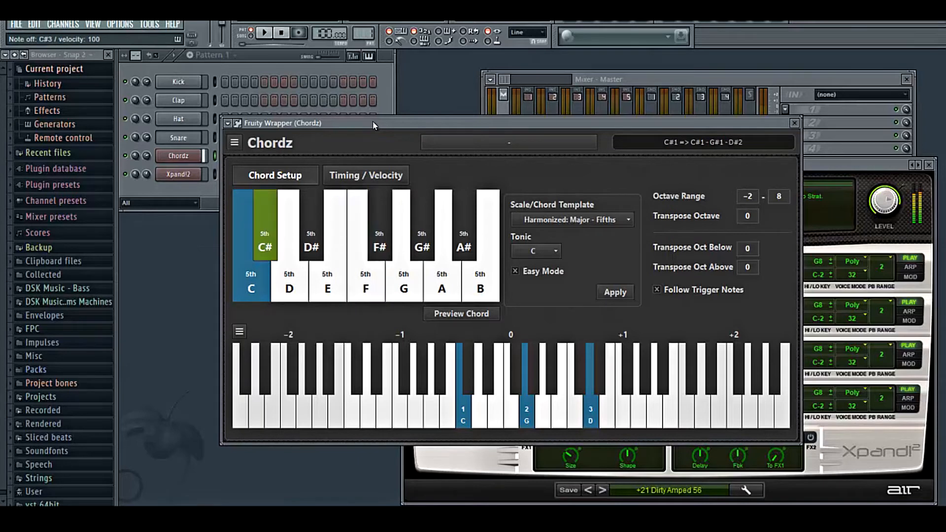
pyautogui.press('s')
pyautogui.press('z')
pyautogui.press('h')
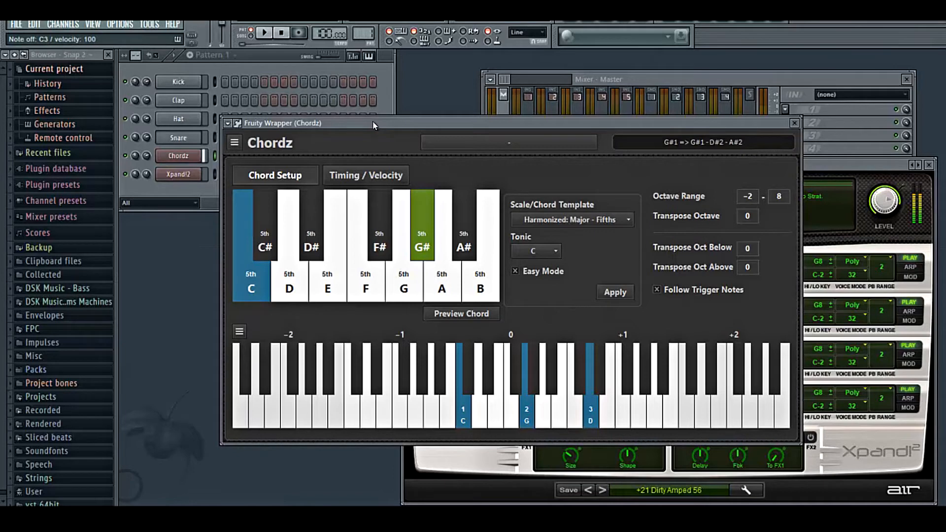
pyautogui.press('v')
pyautogui.press('d')
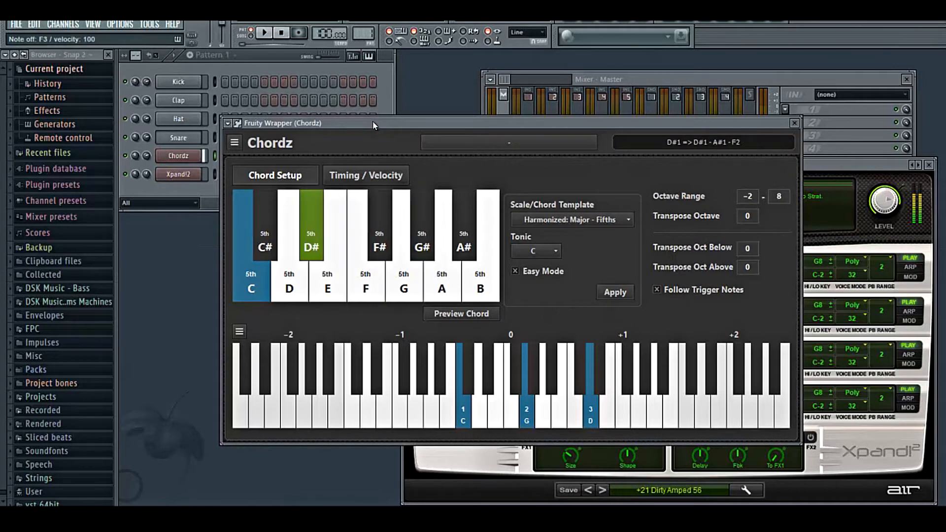
pyautogui.press('s')
pyautogui.press('v')
pyautogui.press('v')
pyautogui.press('s')
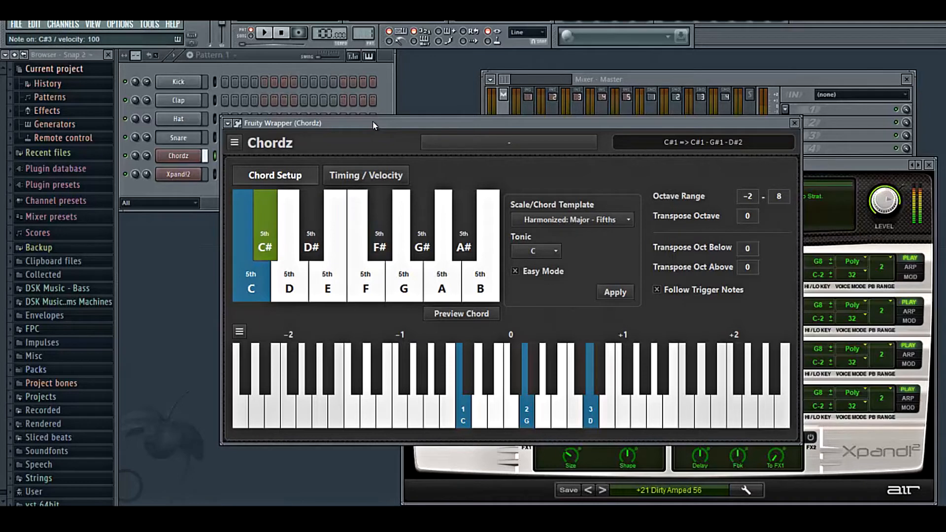
pyautogui.press('s')
pyautogui.press('s')
pyautogui.press('z')
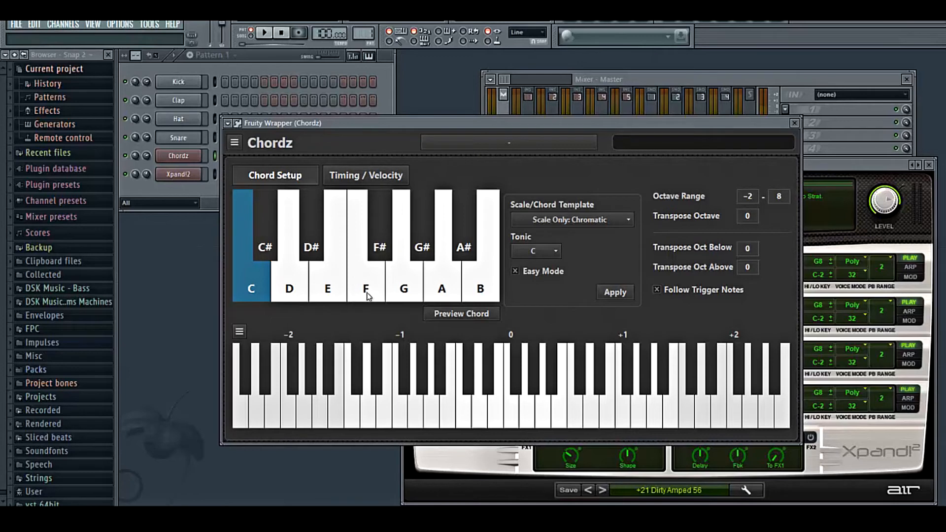
# - Set the C slot's chord to Fifth
pyautogui.rightClick(253, 289)
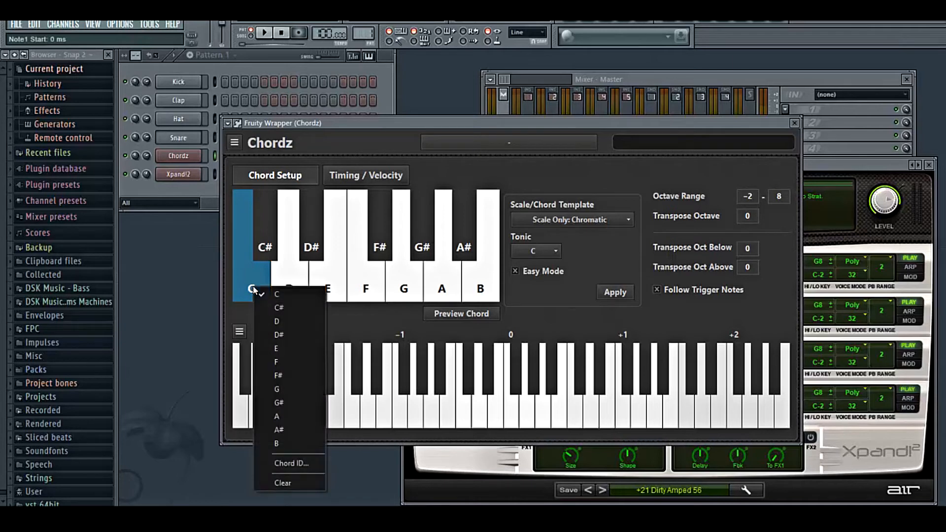
pyautogui.click(239, 331)
pyautogui.click(274, 143)
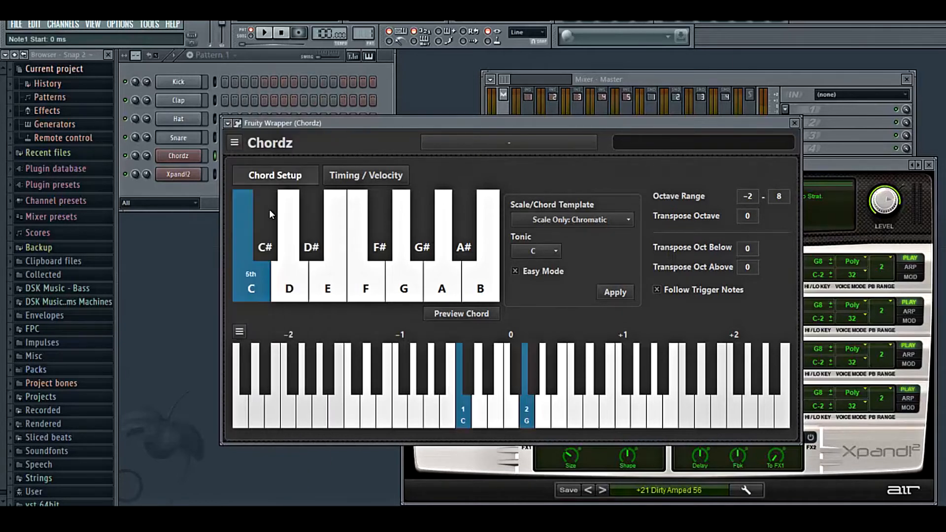
# - Select the F slot and set its chord to Fifth
pyautogui.click(369, 290)
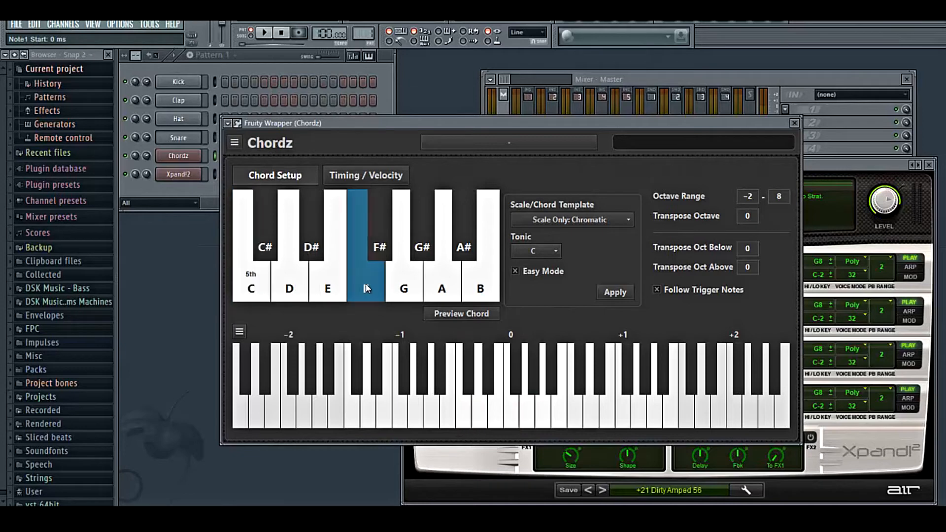
pyautogui.click(239, 331)
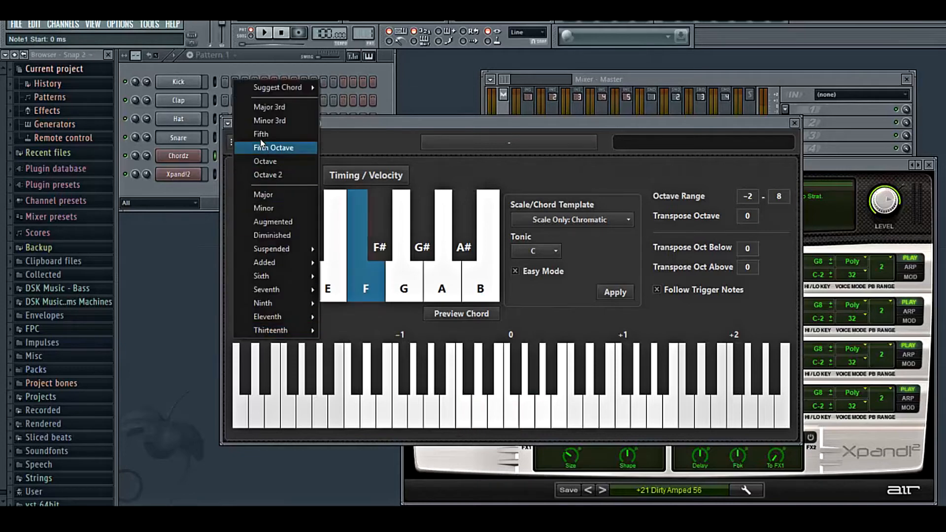
pyautogui.click(273, 147)
pyautogui.click(386, 290)
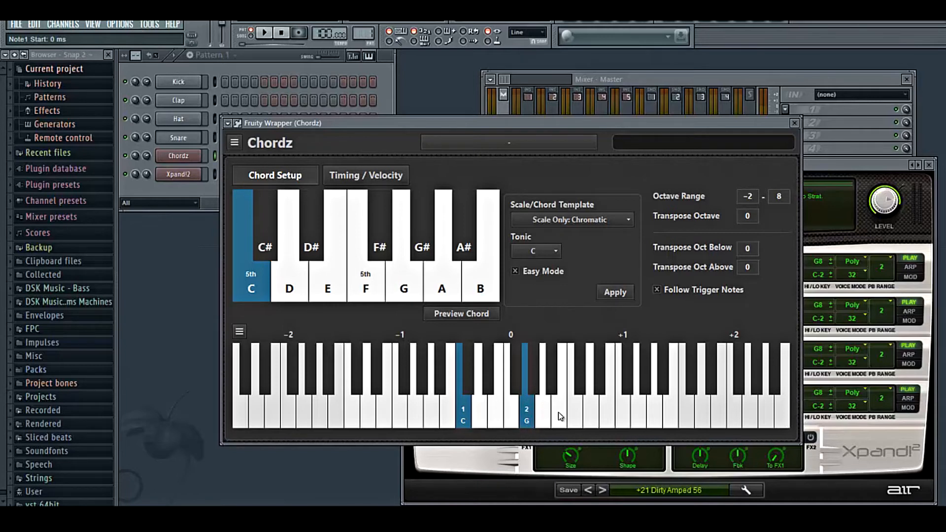
pyautogui.click(587, 407)
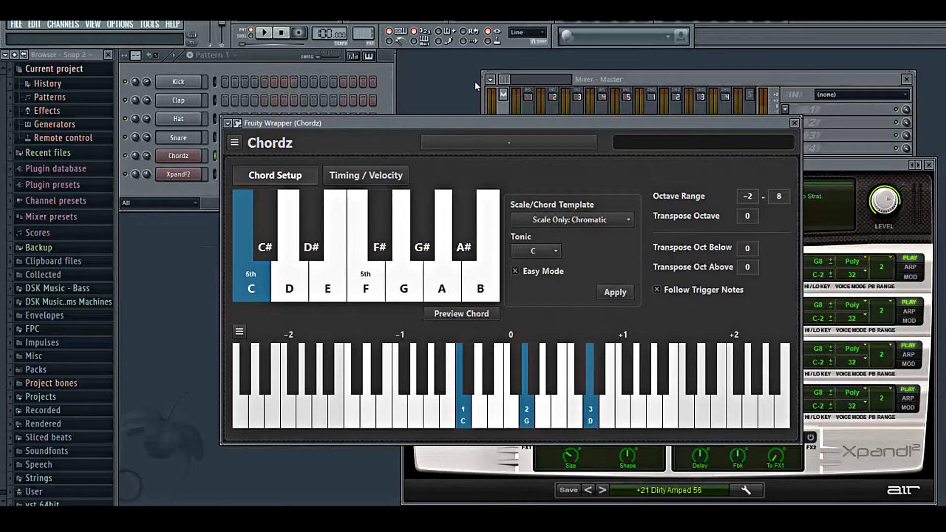
pyautogui.moveTo(485, 126); pyautogui.dragTo(494, 124)
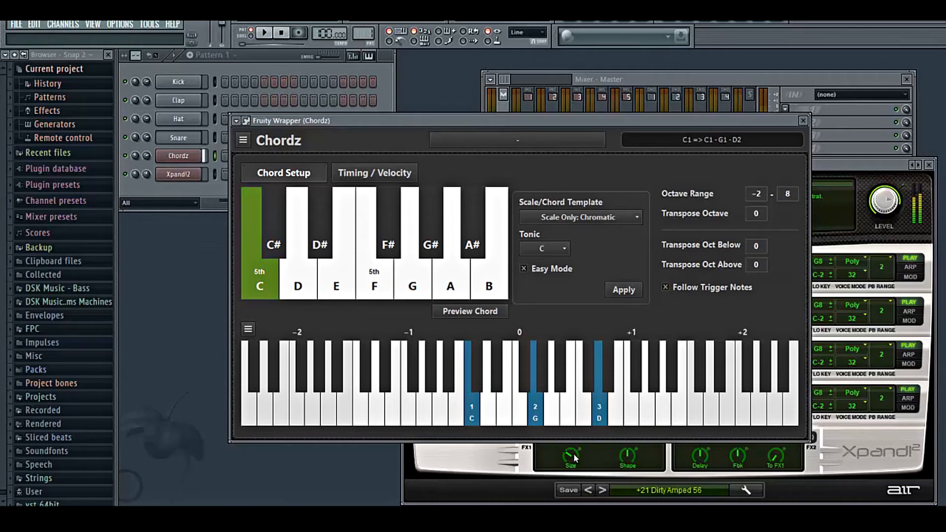
pyautogui.click(600, 416)
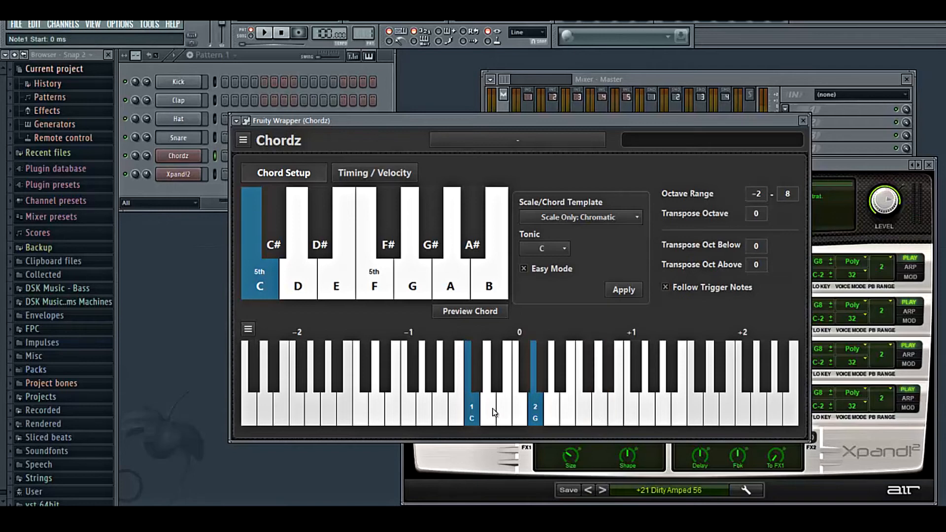
pyautogui.click(601, 404)
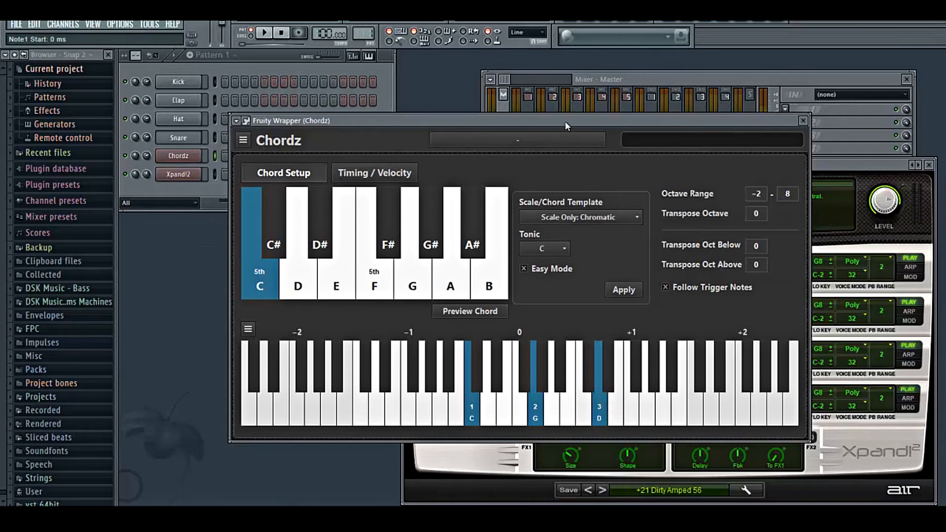
pyautogui.click(599, 418)
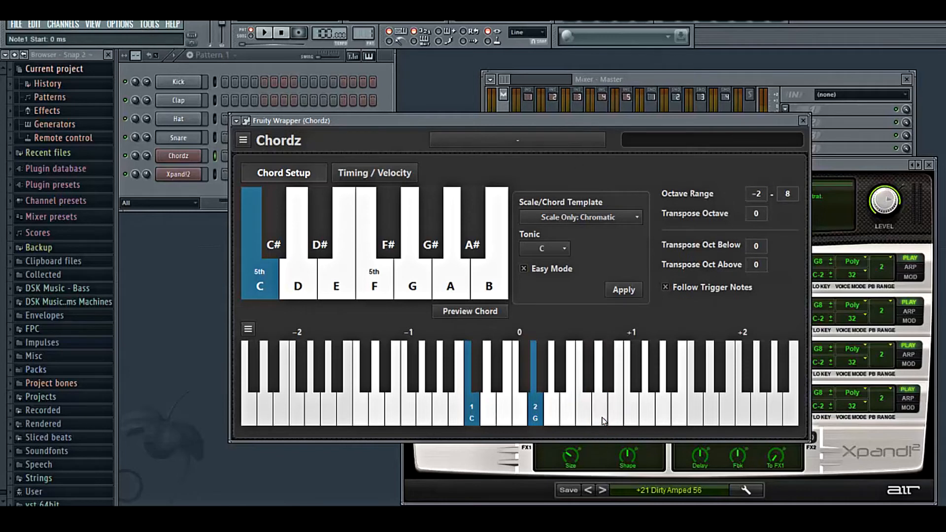
# - Add a D# note to the C slot's chord and audition it
pyautogui.click(610, 384)
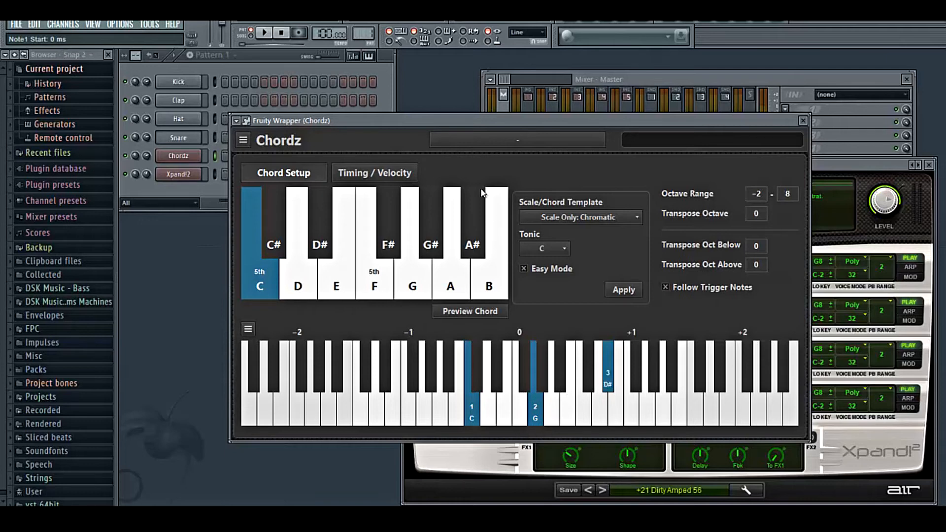
pyautogui.press('z')
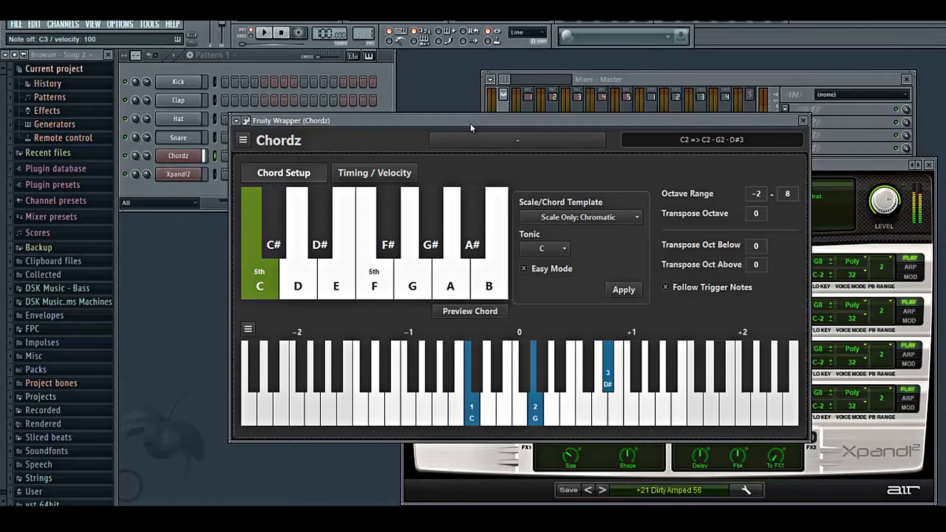
pyautogui.press('z')
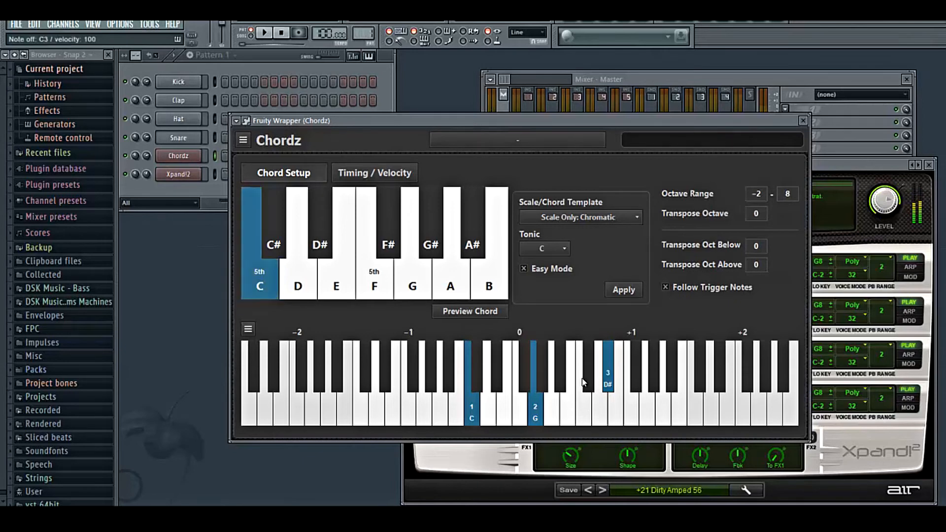
# - Inspect the F and C slots' chords and audition the C chord repeatedly
pyautogui.click(382, 287)
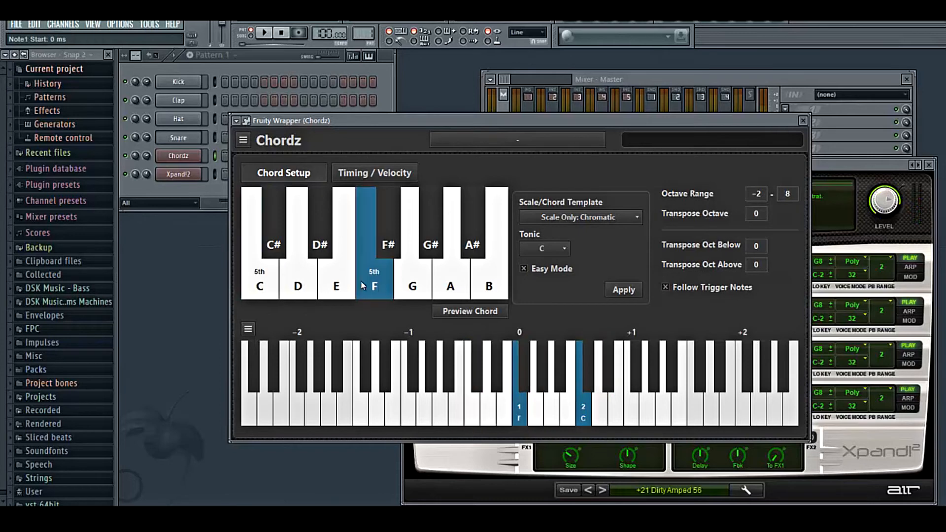
pyautogui.click(263, 287)
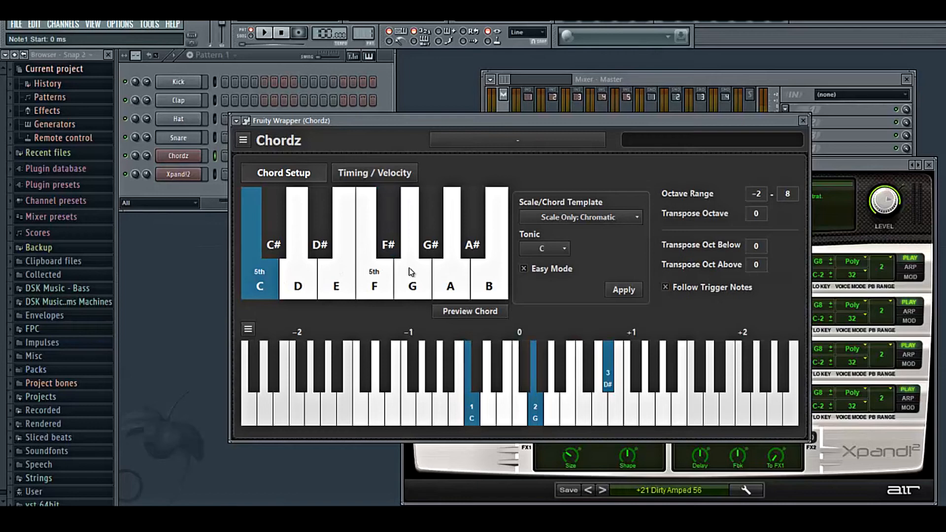
pyautogui.press('z')
pyautogui.press('z')
pyautogui.press('z')
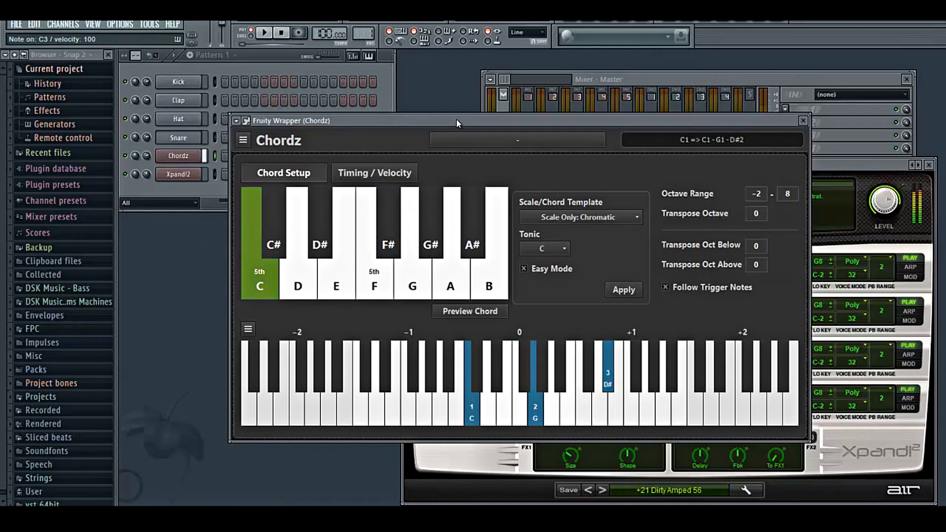
# - Audition the chords on the C, F, G and G# keys repeatedly to compare them
pyautogui.press('v')
pyautogui.press('h')
pyautogui.press('b')
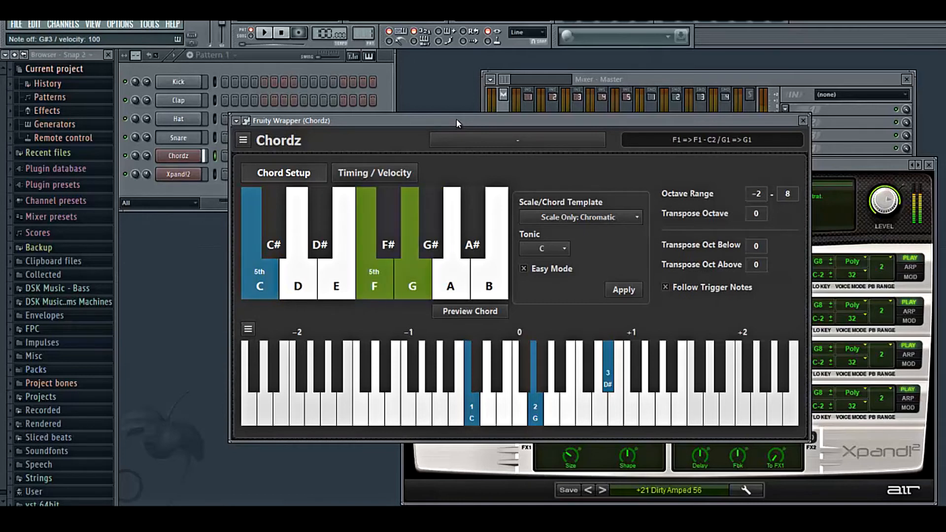
pyautogui.press('h')
pyautogui.press('b')
pyautogui.press('z')
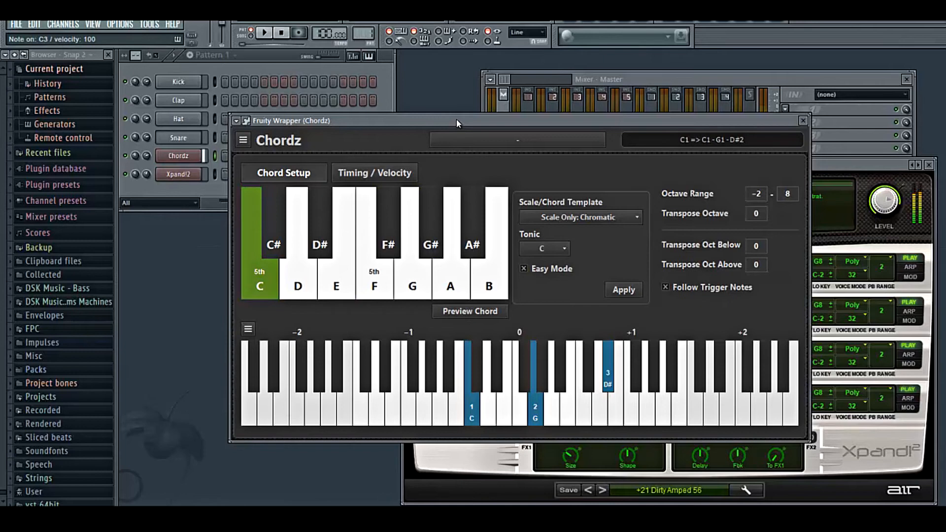
pyautogui.press('v')
pyautogui.press('h')
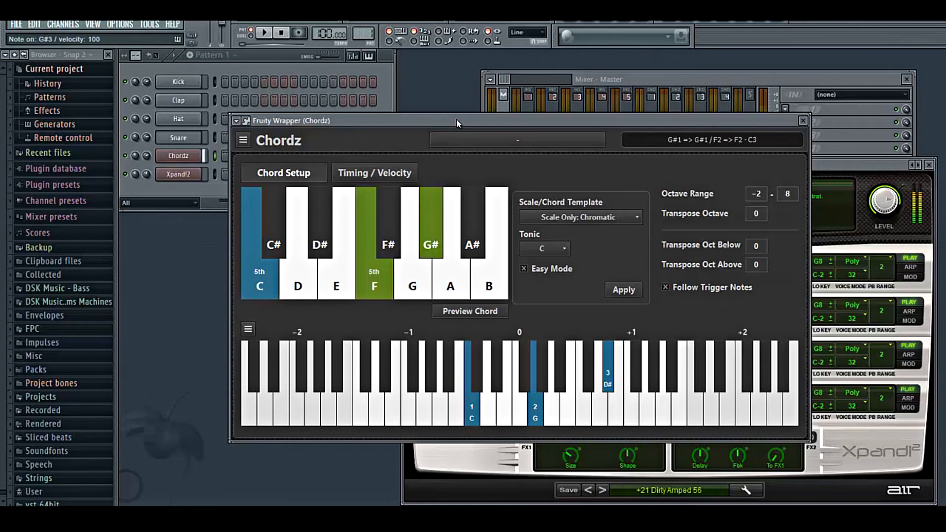
pyautogui.press('b')
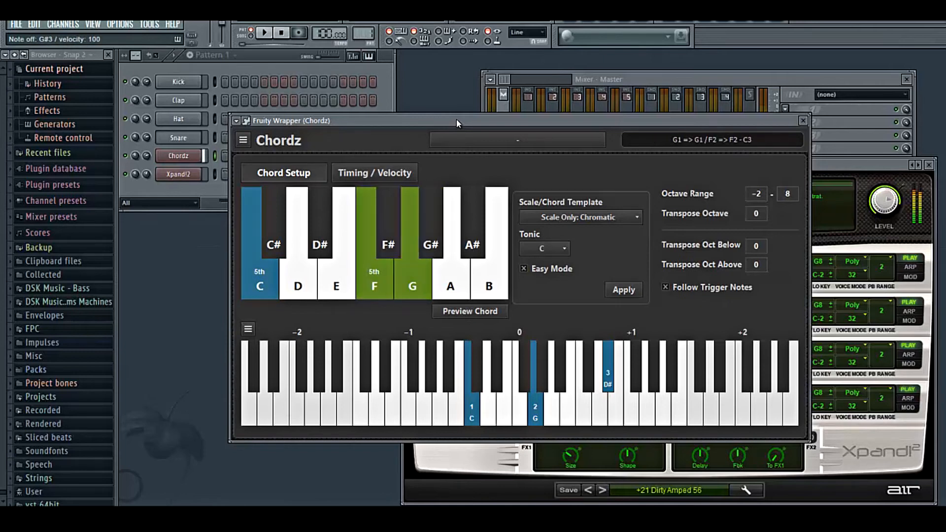
pyautogui.press('z')
pyautogui.press('z')
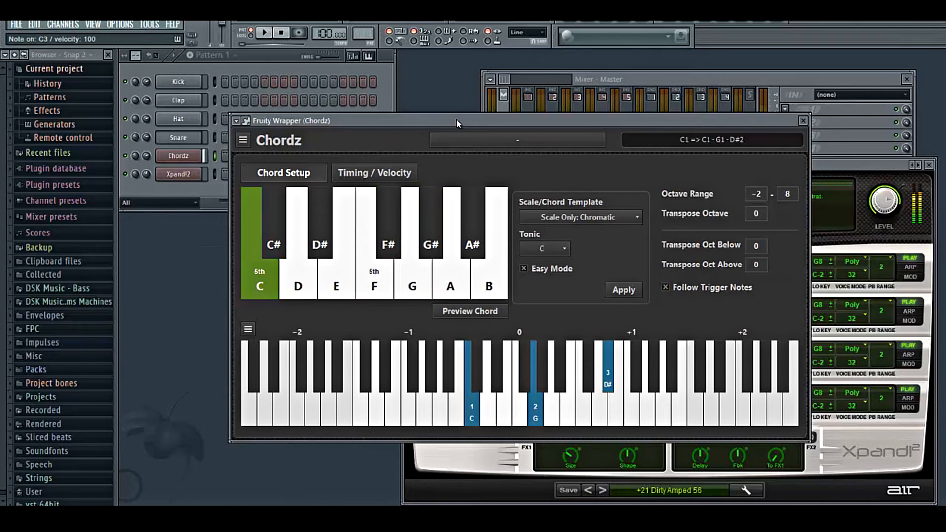
pyautogui.press('z')
pyautogui.press('v')
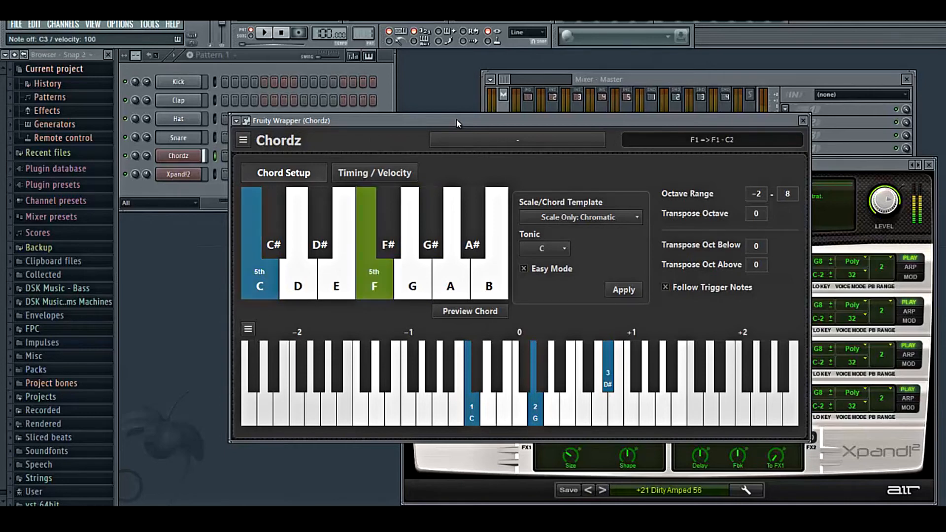
pyautogui.press('h')
pyautogui.press('b')
pyautogui.press('h')
pyautogui.press('b')
pyautogui.press('h')
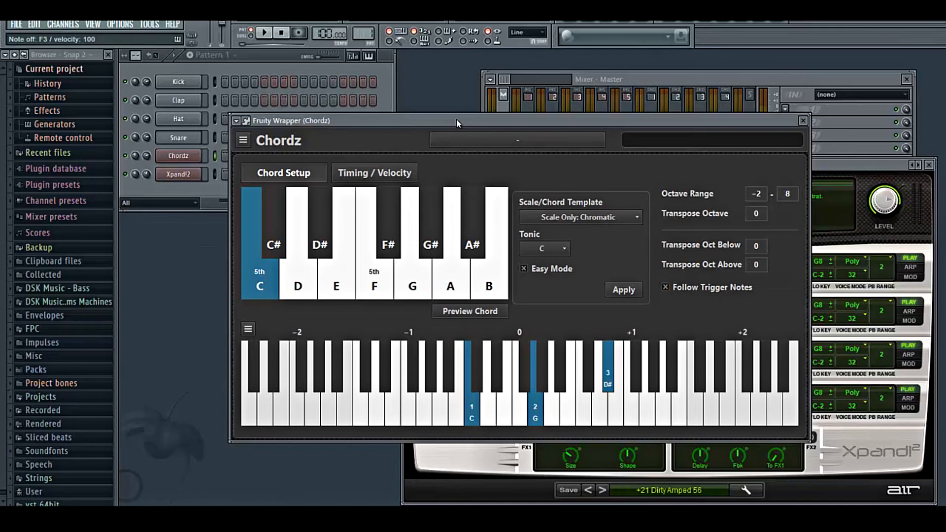
# - Replace the D# note in the C slot's chord with an E note and audition the chord
pyautogui.click(598, 401)
pyautogui.click(598, 401)
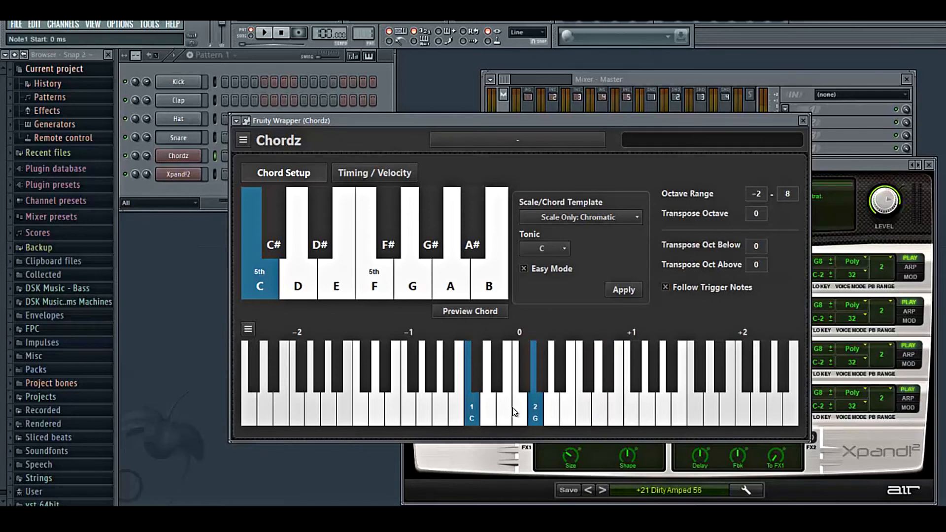
pyautogui.click(599, 403)
pyautogui.click(598, 408)
pyautogui.click(610, 374)
pyautogui.click(613, 389)
pyautogui.click(616, 411)
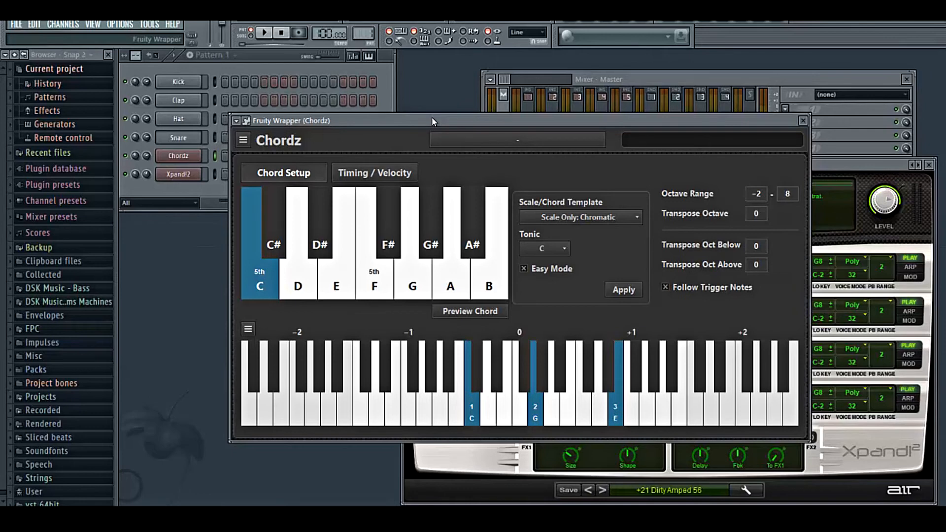
pyautogui.press('z')
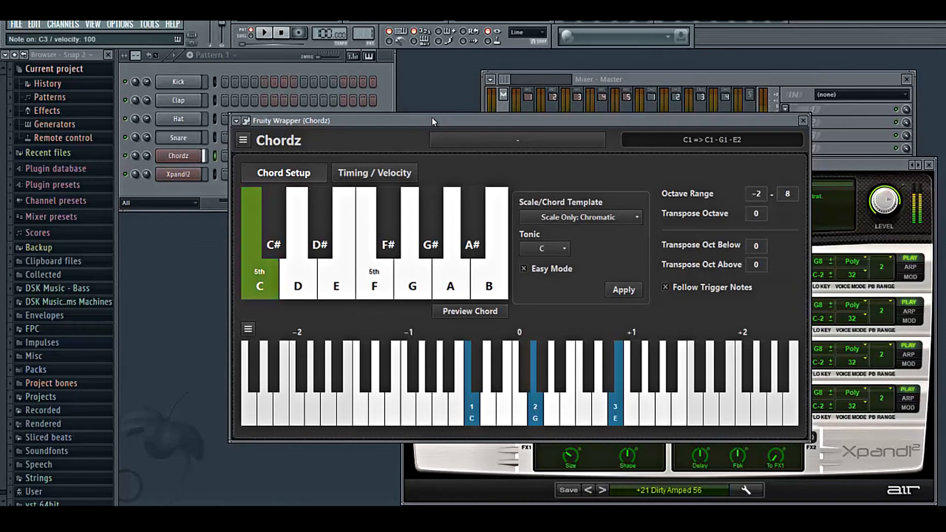
pyautogui.press('z')
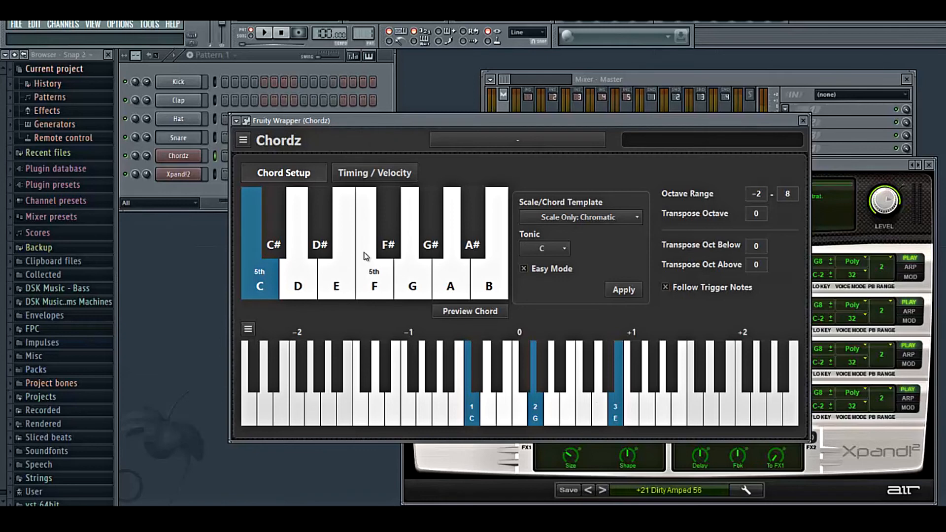
# - Select the G# slot, set its chord to Fifth, and add a C note on top
pyautogui.click(430, 251)
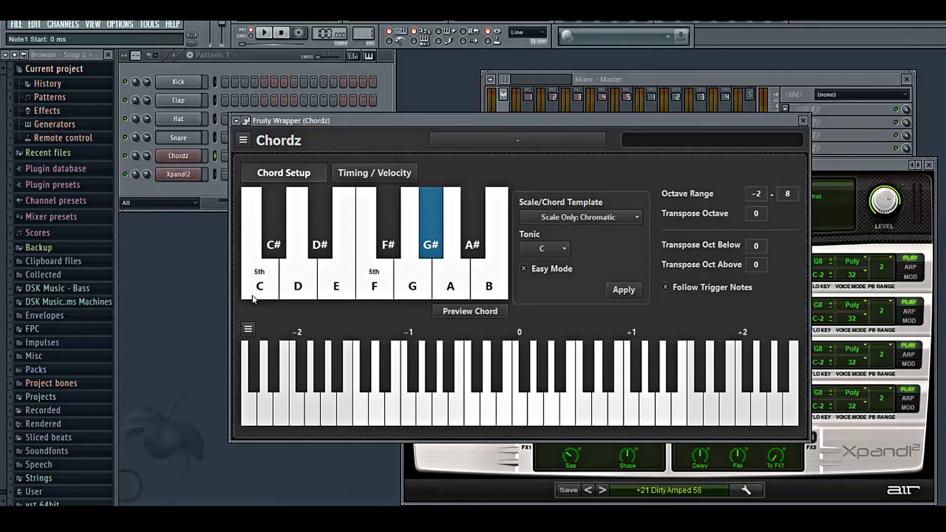
pyautogui.click(239, 327)
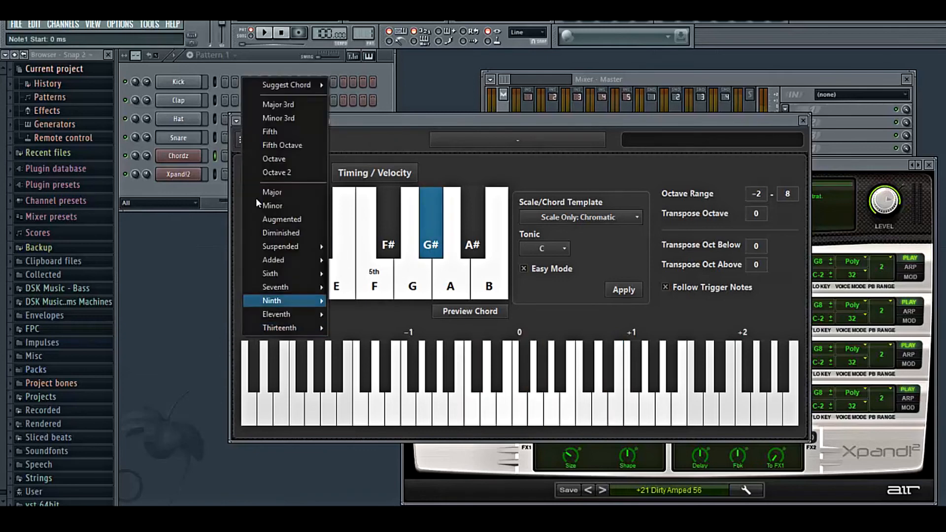
pyautogui.click(280, 129)
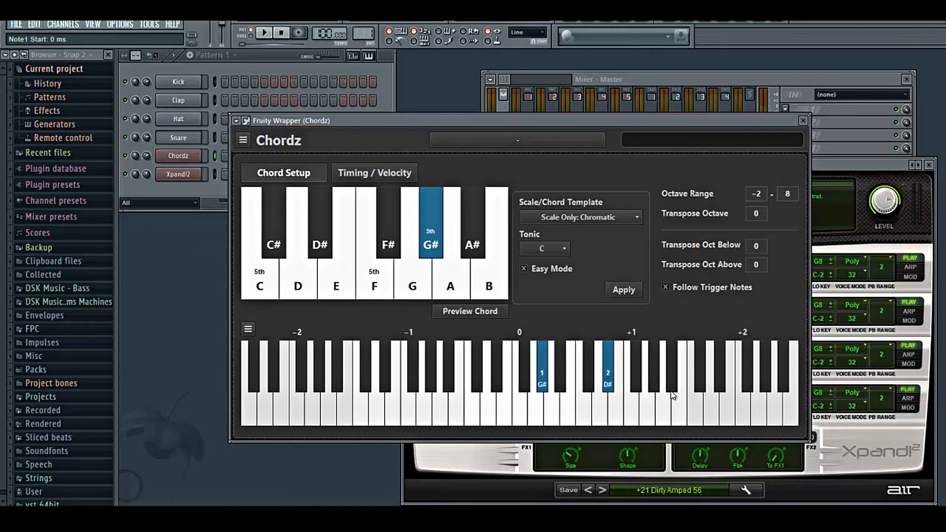
pyautogui.click(694, 408)
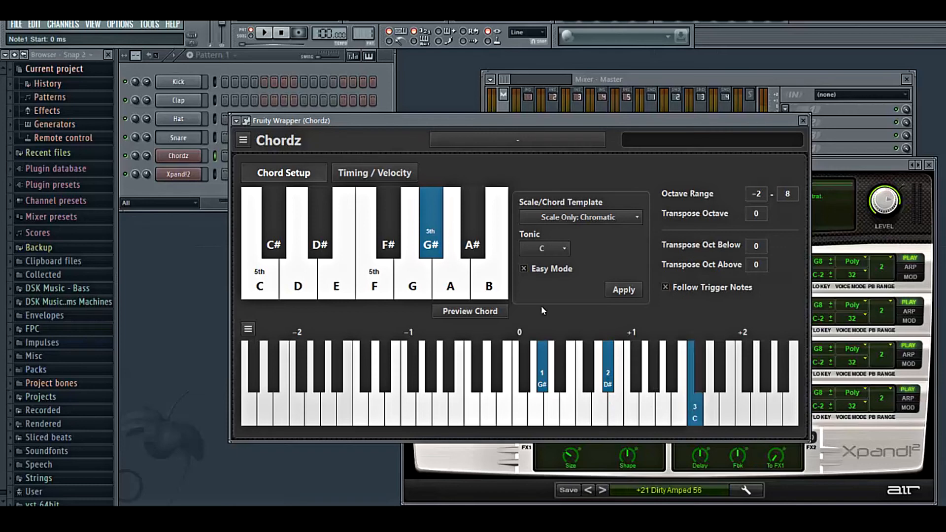
# - Select the D# slot, set its chord to Fifth, and add a G note on top
pyautogui.click(312, 252)
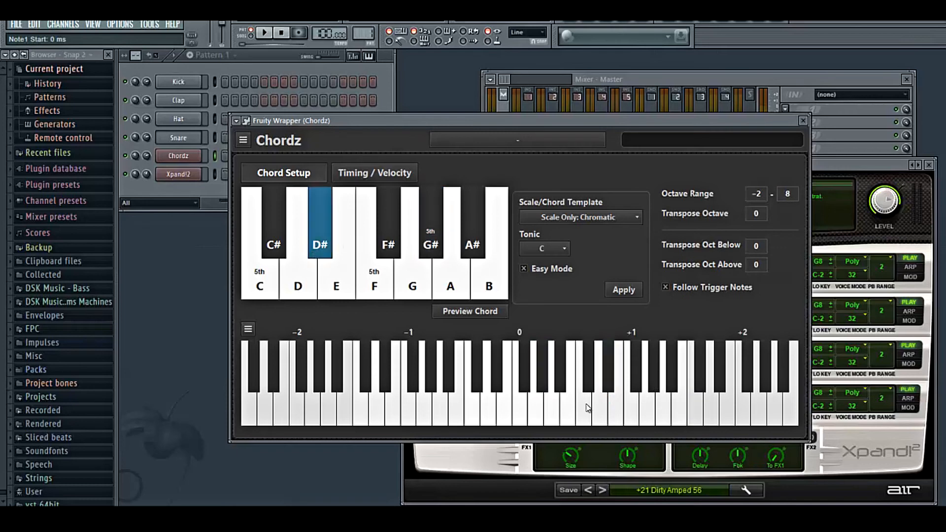
pyautogui.click(252, 328)
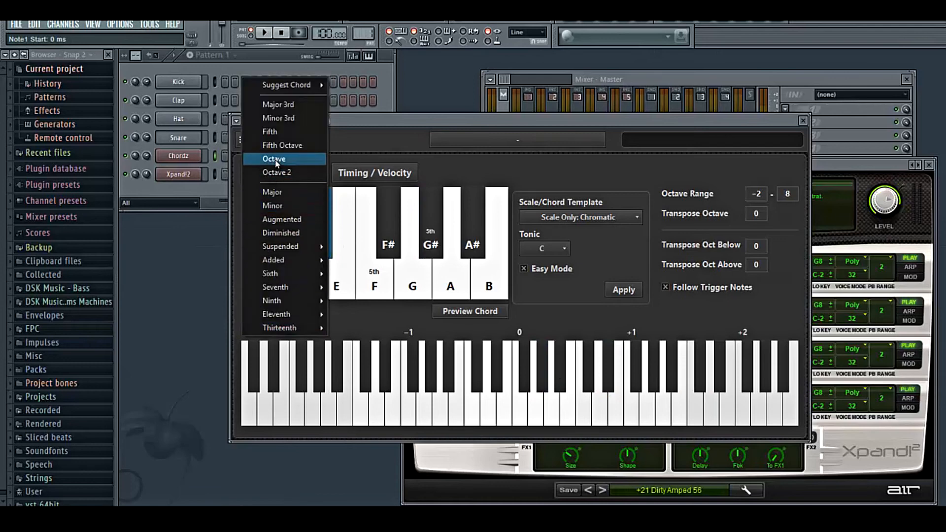
pyautogui.click(284, 135)
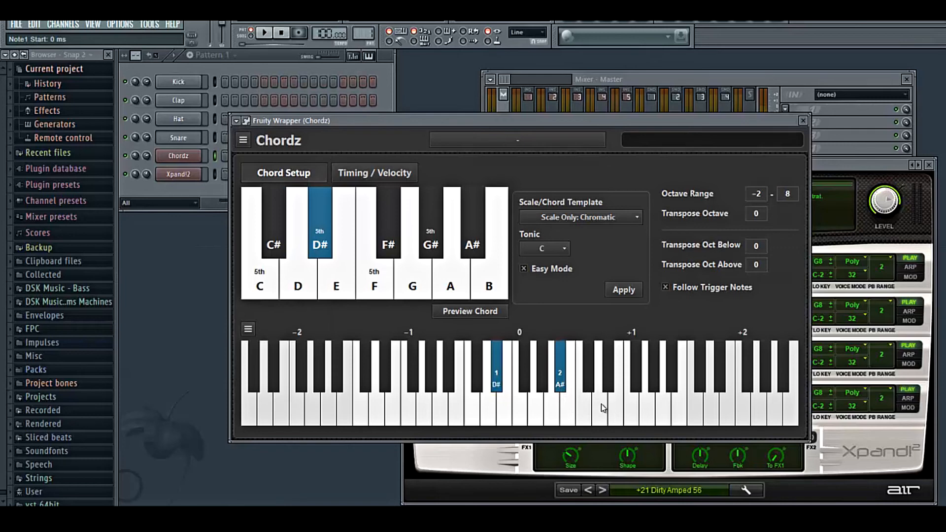
pyautogui.click(645, 407)
# - Inspect the chords assigned to the C, D# and G# slots in turn
pyautogui.click(251, 283)
pyautogui.click(320, 249)
pyautogui.click(437, 238)
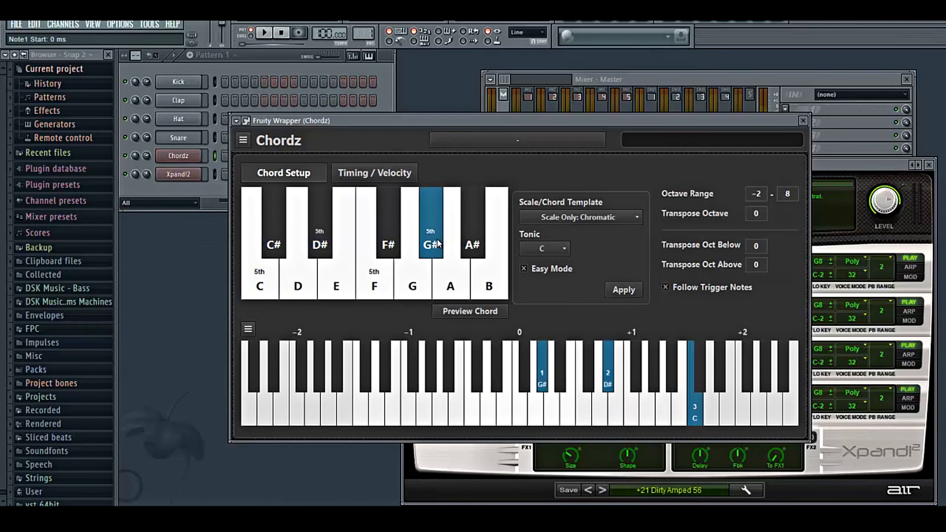
pyautogui.click(325, 244)
pyautogui.click(254, 285)
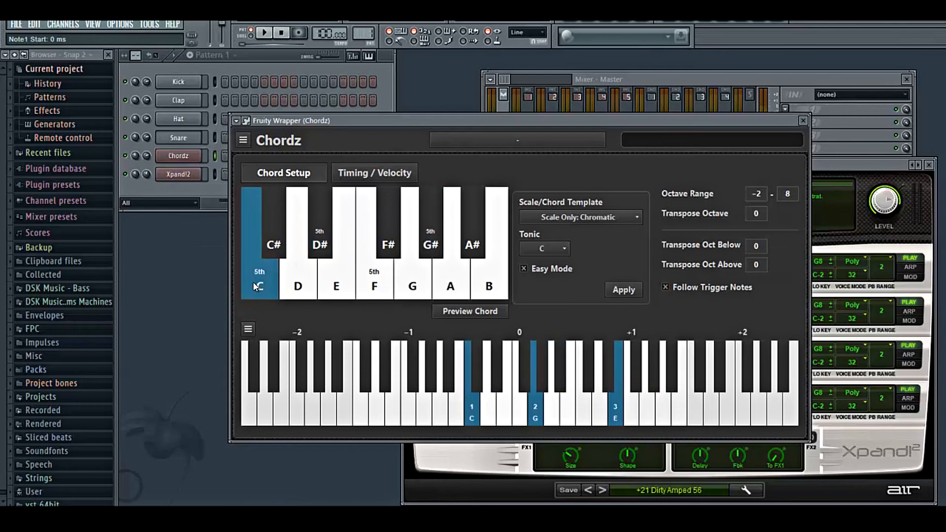
pyautogui.click(318, 255)
pyautogui.click(427, 252)
pyautogui.click(326, 245)
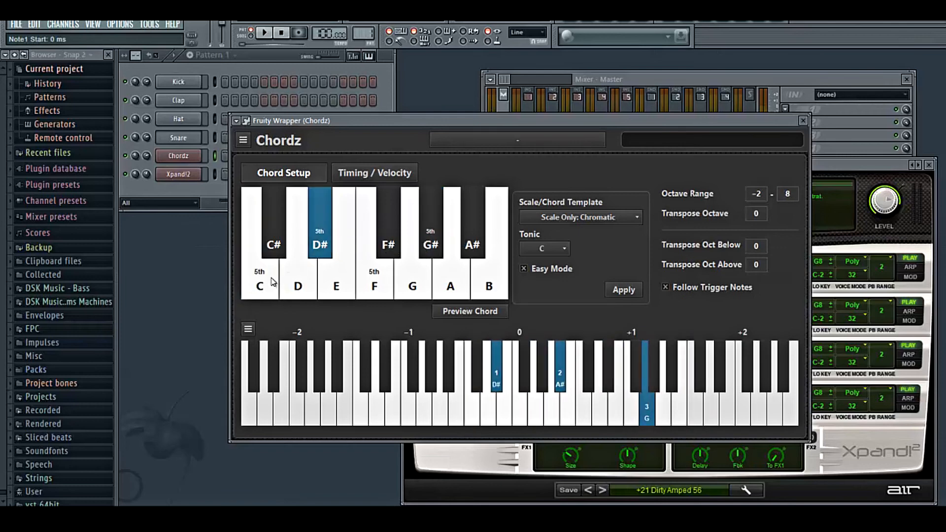
pyautogui.click(272, 282)
pyautogui.click(310, 259)
pyautogui.click(269, 275)
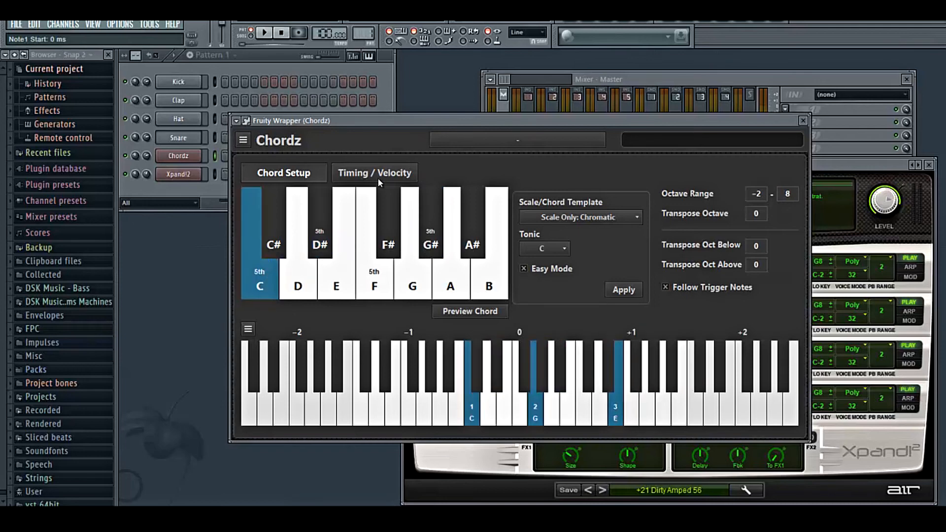
pyautogui.moveTo(402, 123); pyautogui.dragTo(417, 119)
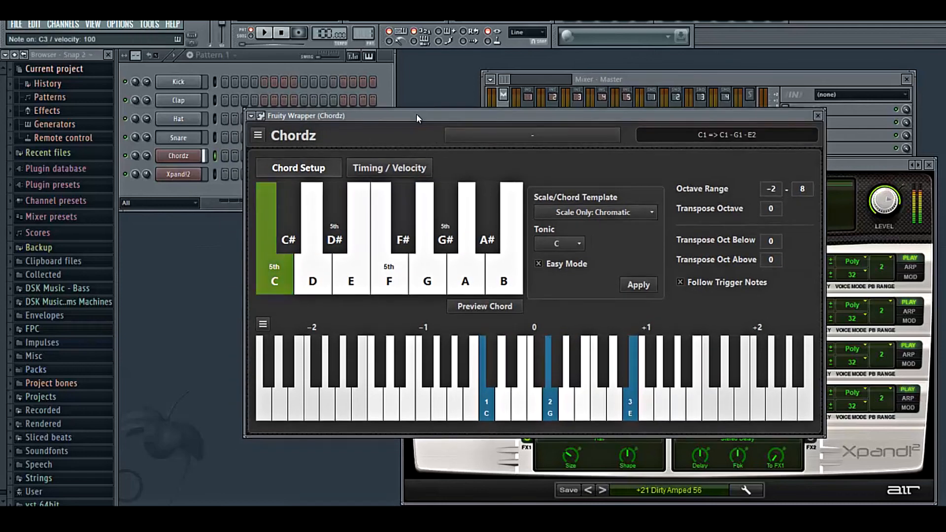